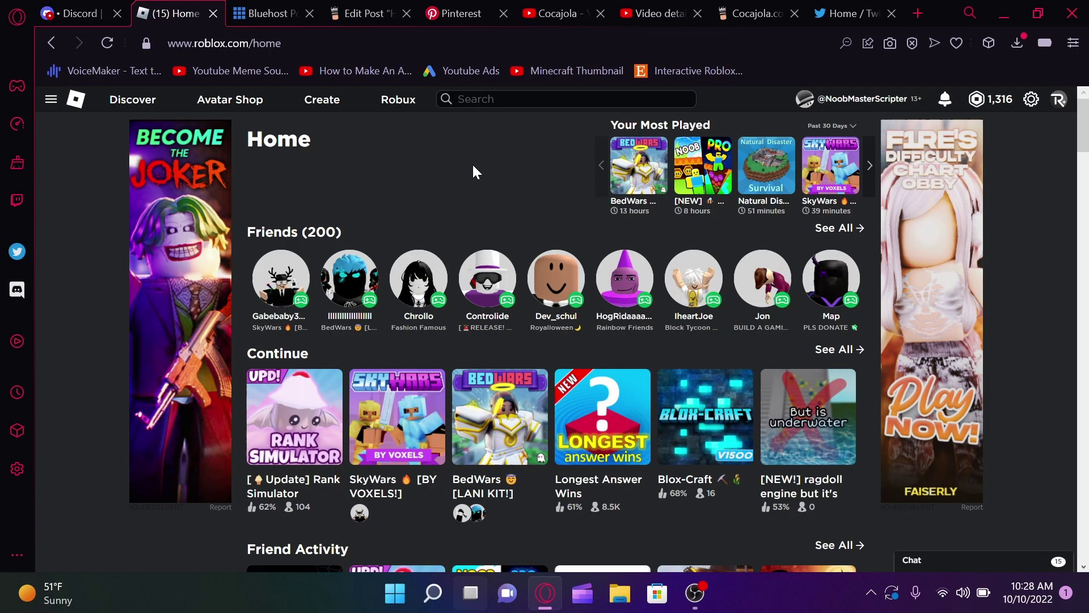
Search the computer for roblox and launch Roblox Studio.
click(434, 593)
text(roblox)
key(Return)
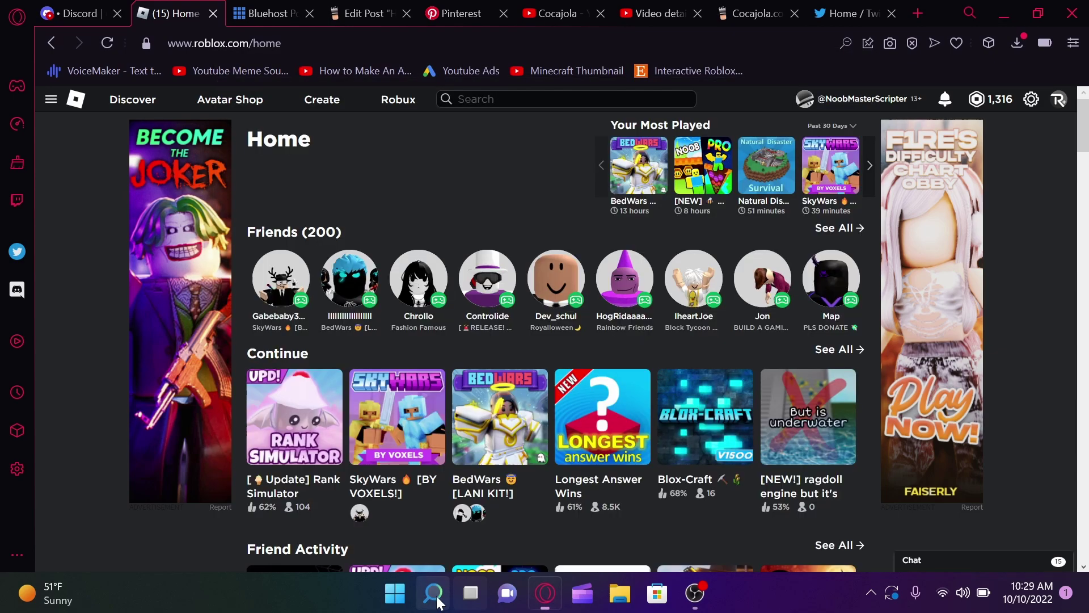
mouse_move(472, 595)
click(377, 455)
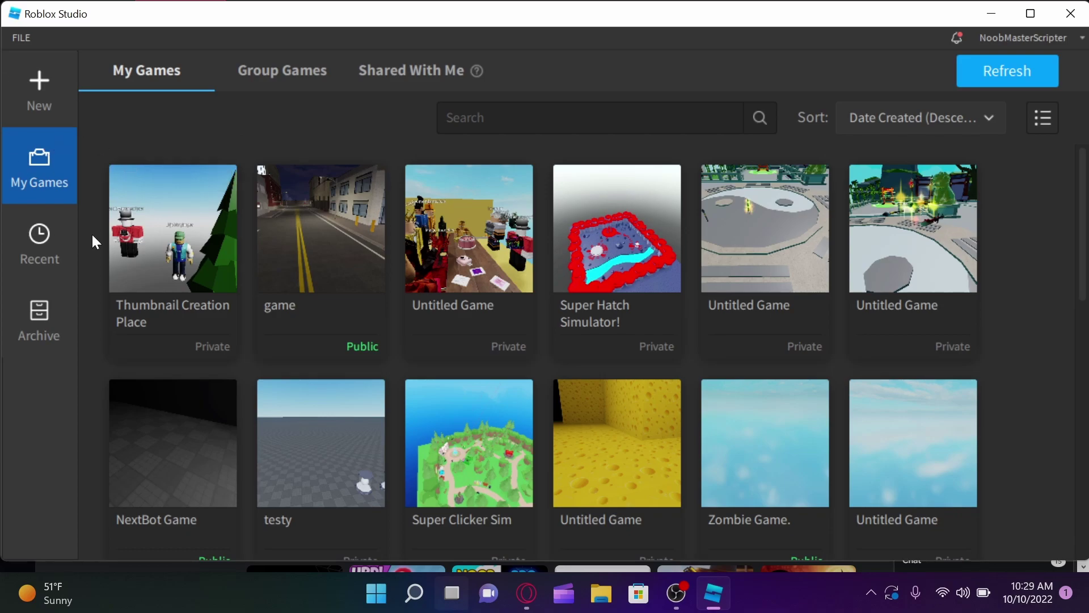
Create a new place from the Baseplate template.
click(37, 113)
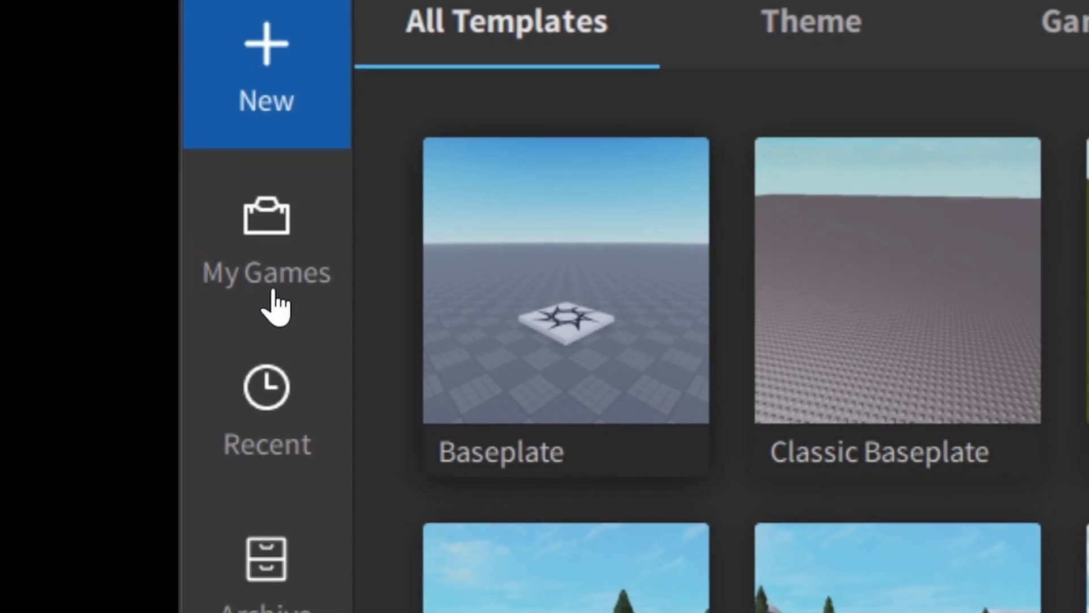
click(435, 462)
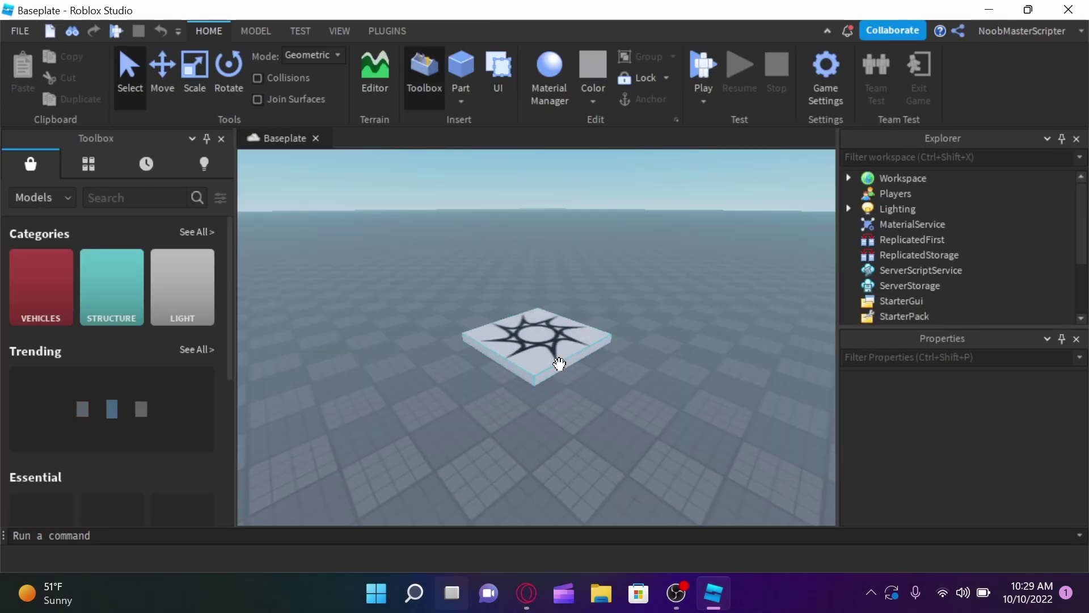
right_drag(559, 364, 539, 332)
scroll(539, 332, down, 2)
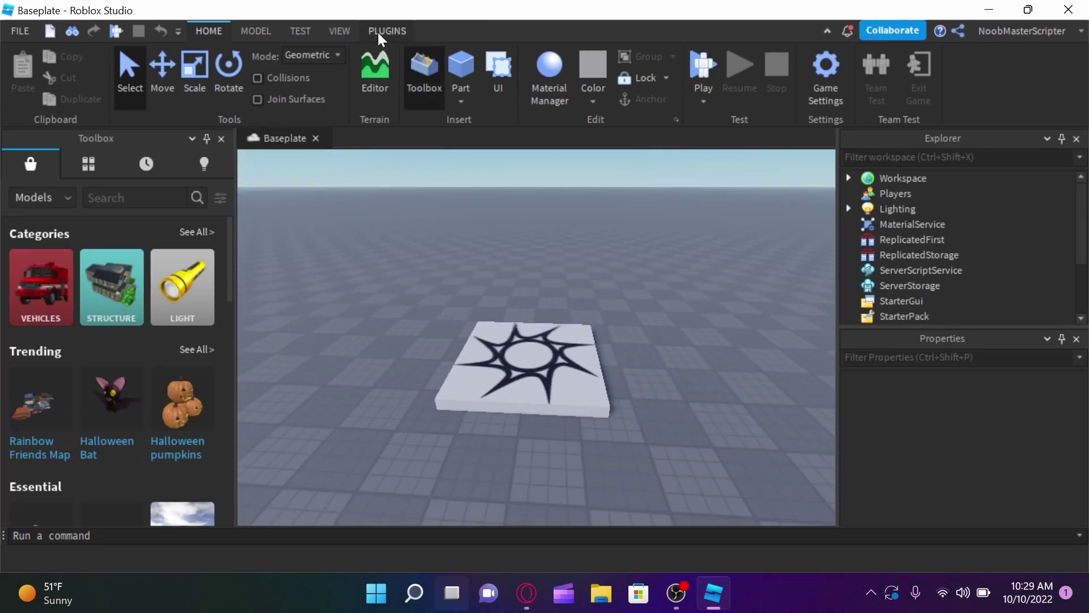
Spawn an R15 character with the Load Character plugin from the avatar's Roblox username, and close the plugin window.
click(381, 33)
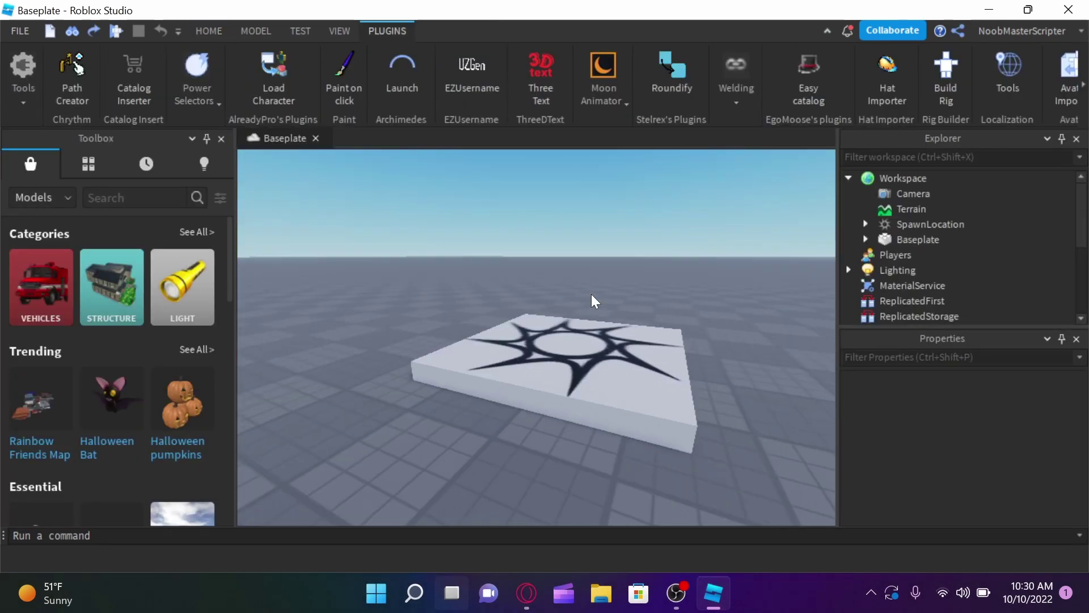
scroll(592, 294, down, 3)
scroll(674, 324, up, 5)
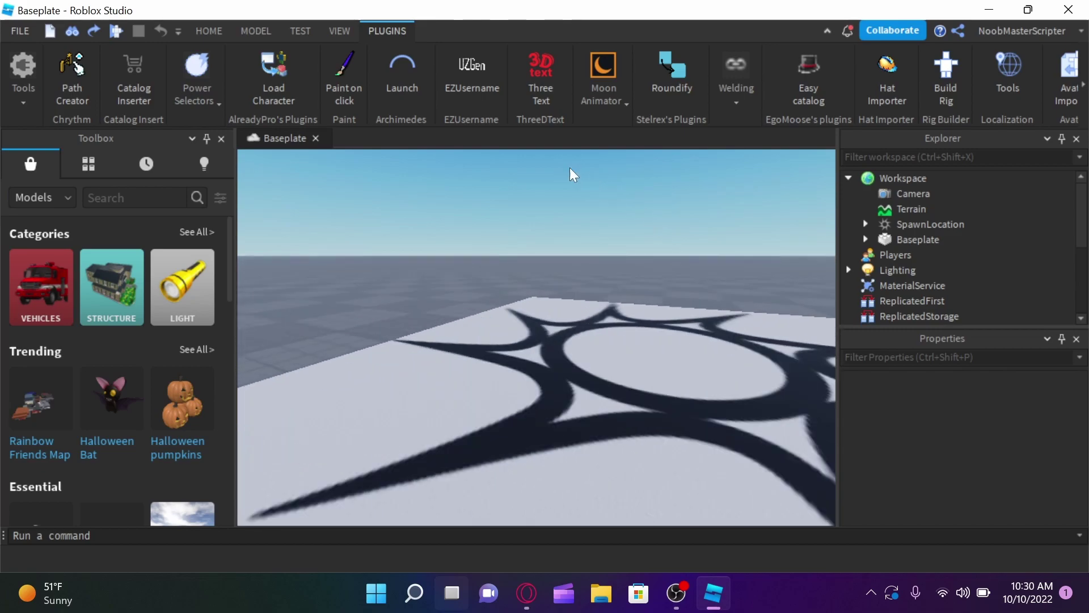
scroll(462, 299, down, 4)
scroll(462, 299, down, 1)
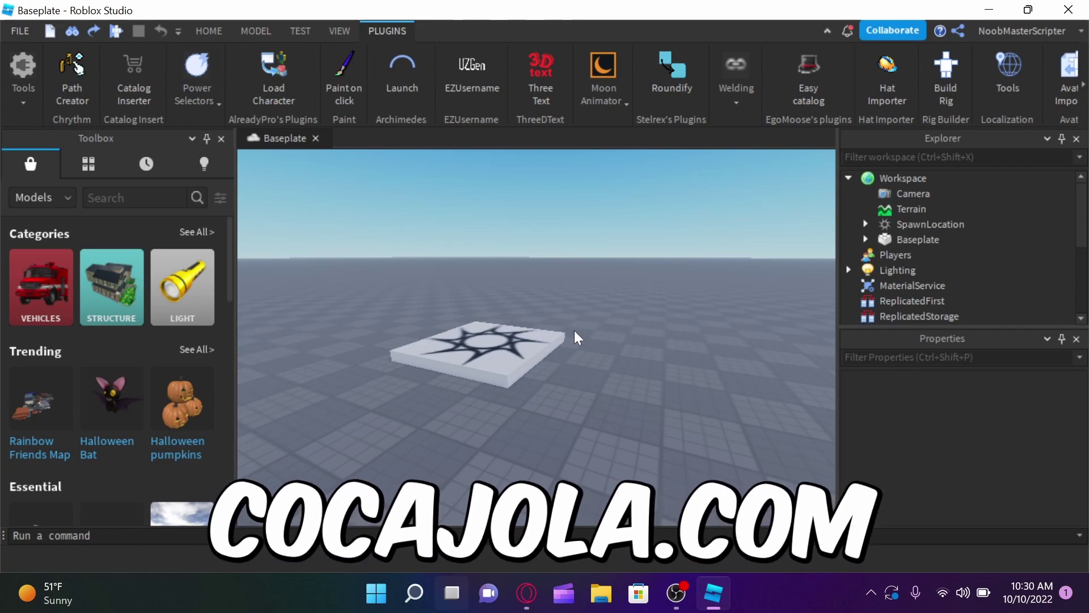
click(271, 71)
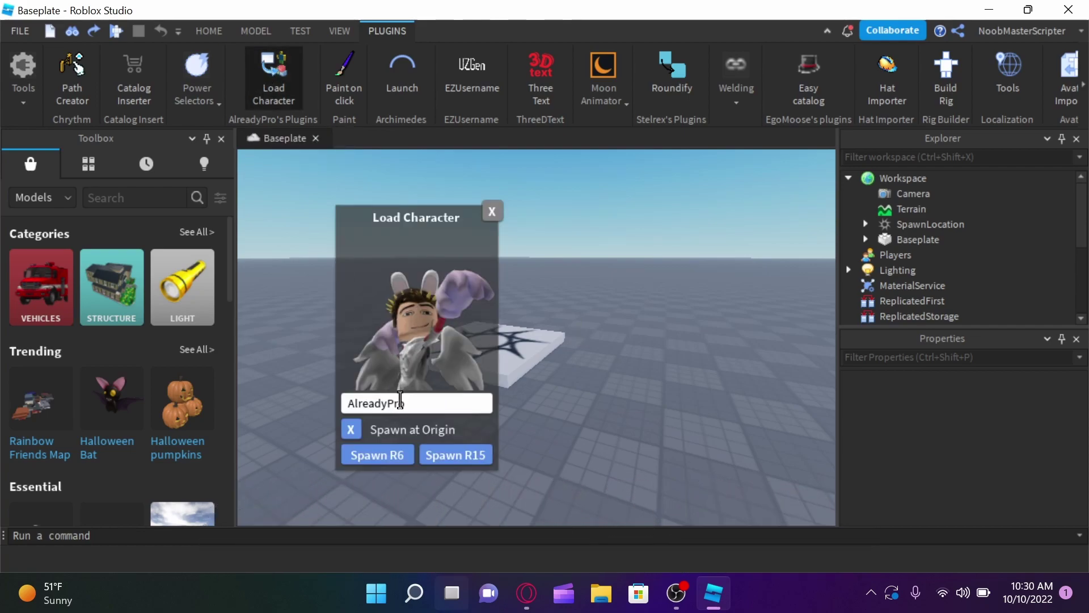
click(402, 401)
text(Noobmasterscripter)
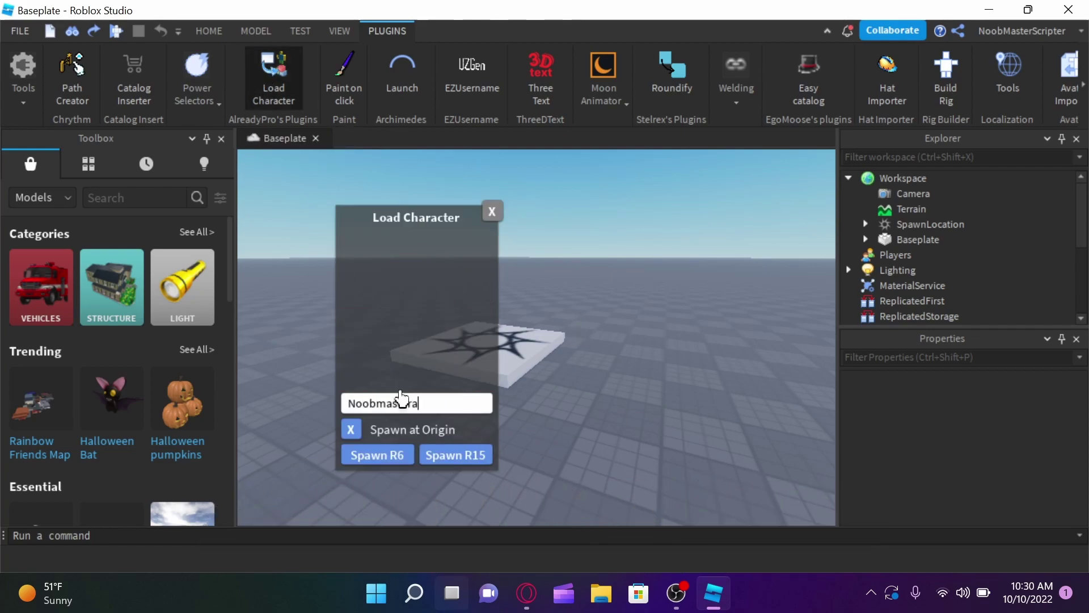
click(455, 454)
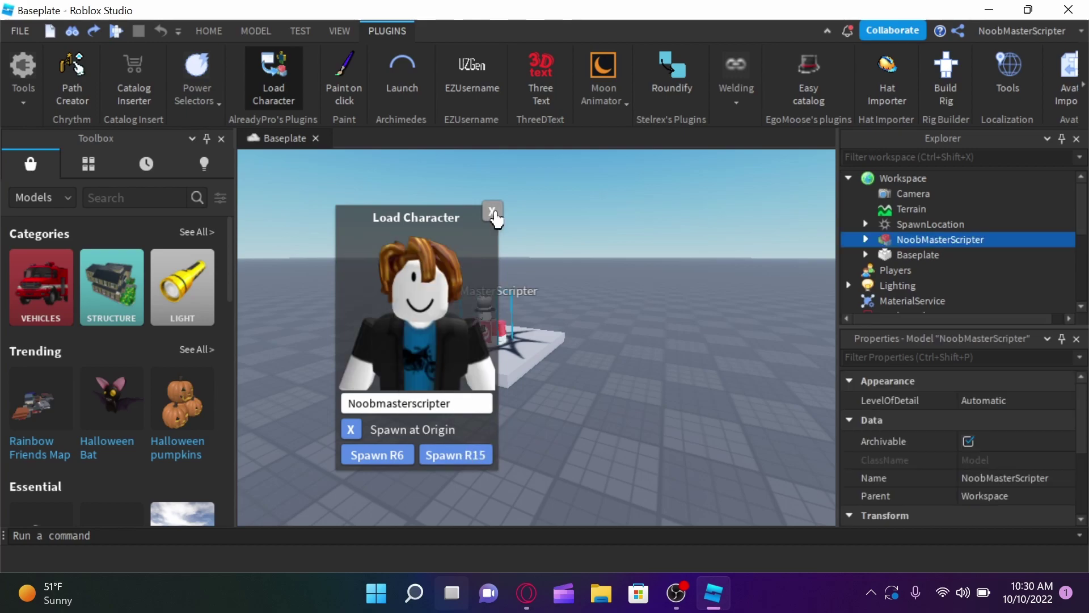
click(492, 211)
Delete the spawn location and the baseplate so that only the character is left in the scene.
click(514, 370)
key(Delete)
click(538, 389)
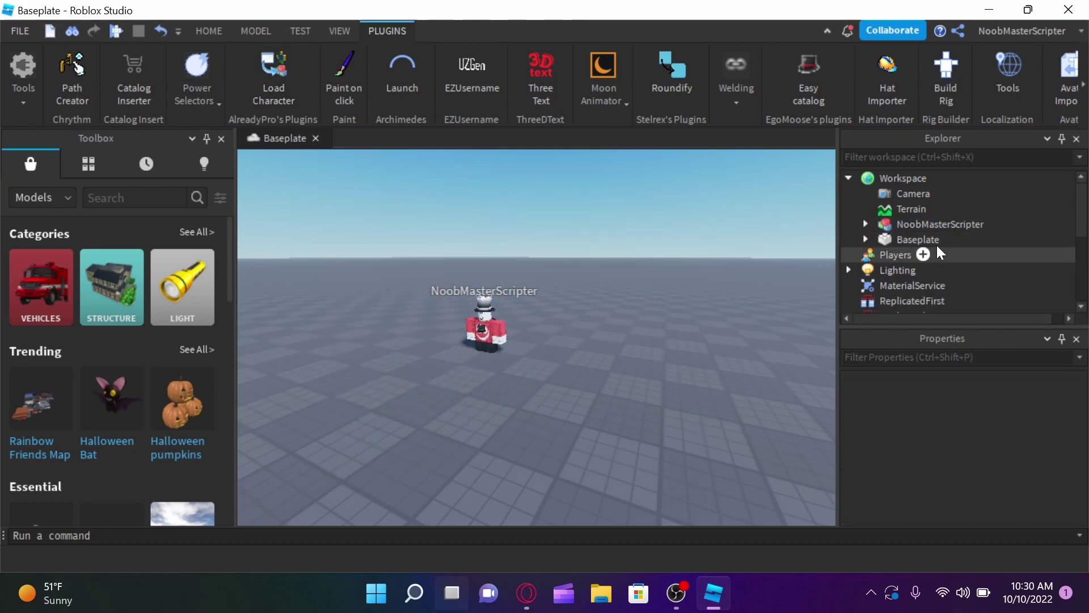
key(Delete)
scroll(538, 388, up, 5)
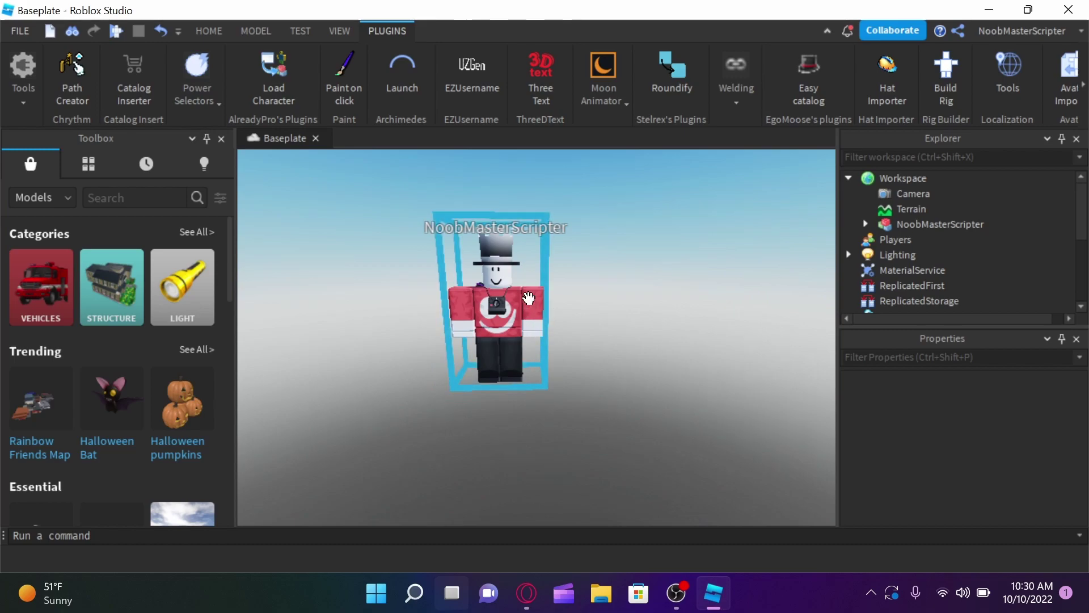
Select the spawned character and open the Moon Animator plugin.
scroll(570, 293, up, 3)
click(523, 296)
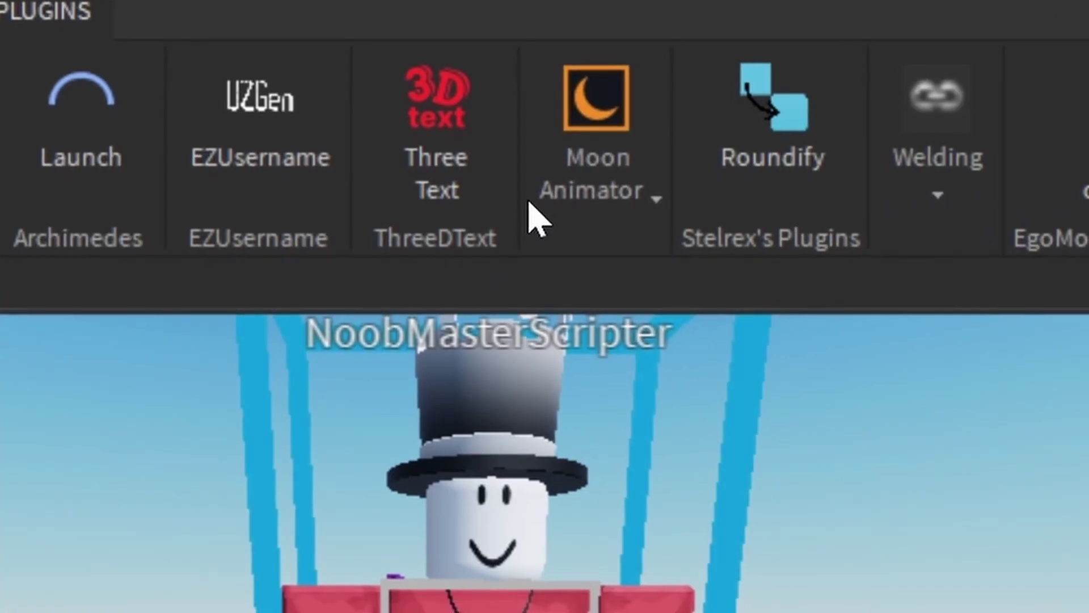
click(603, 73)
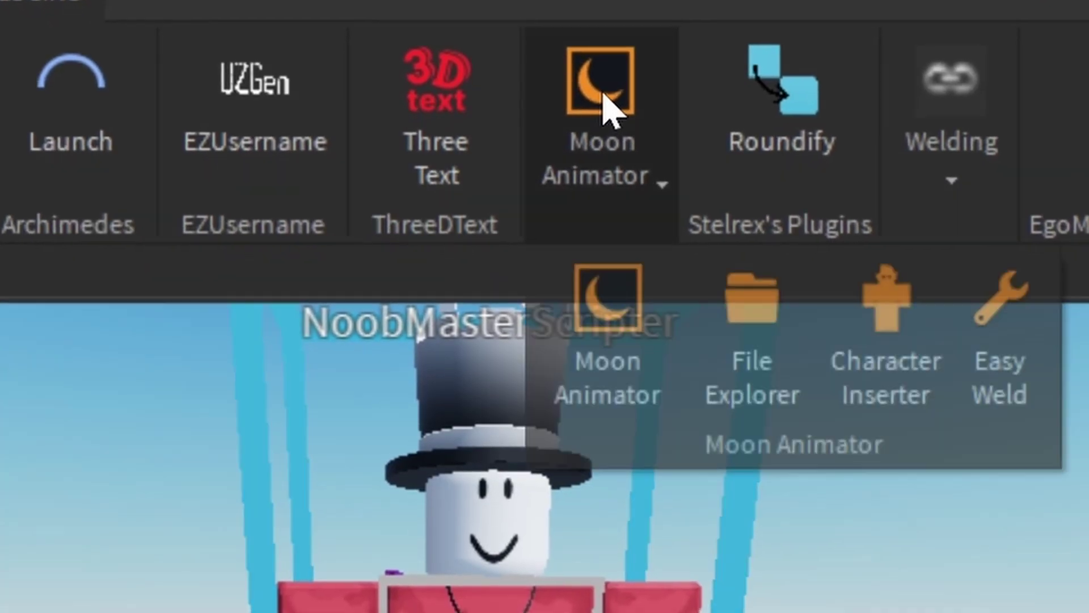
click(609, 148)
click(610, 125)
click(610, 258)
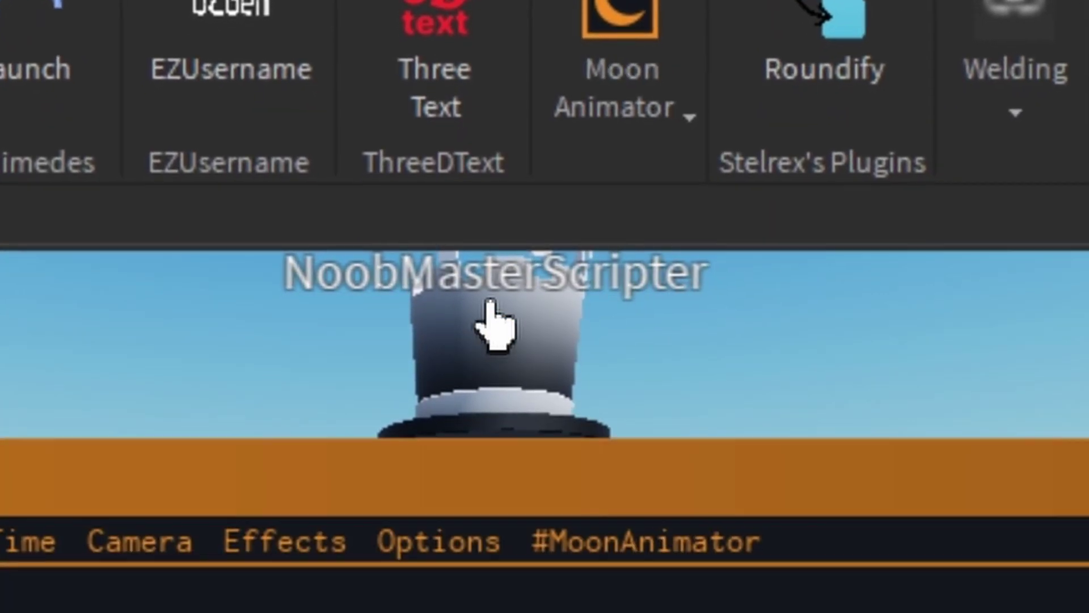
Move the animator window beside the character and create a new Animation file named asdasdasd.
drag(337, 226, 732, 209)
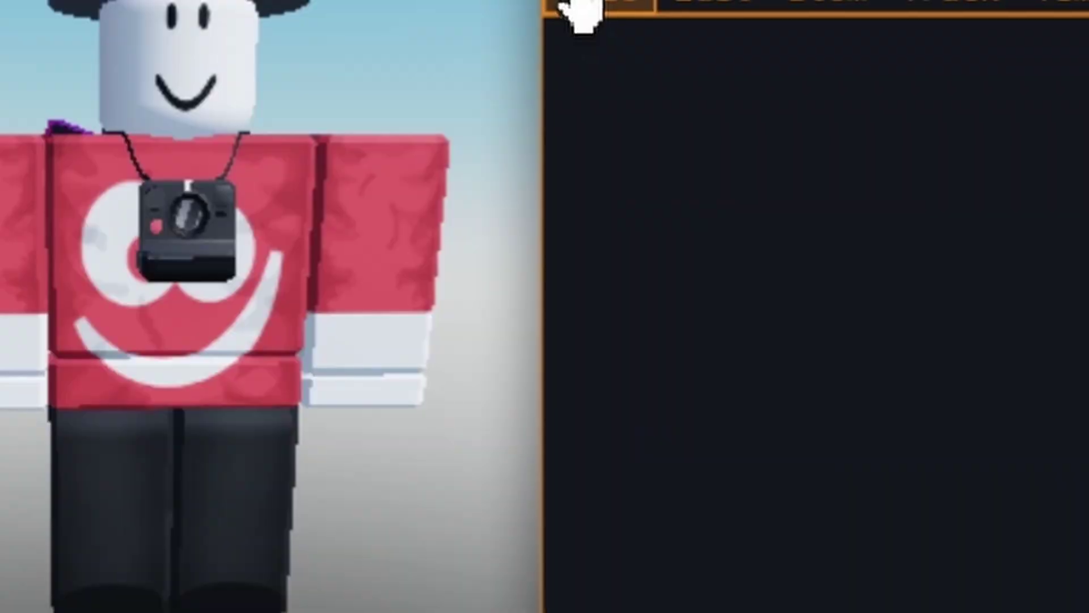
click(665, 226)
click(528, 142)
click(433, 202)
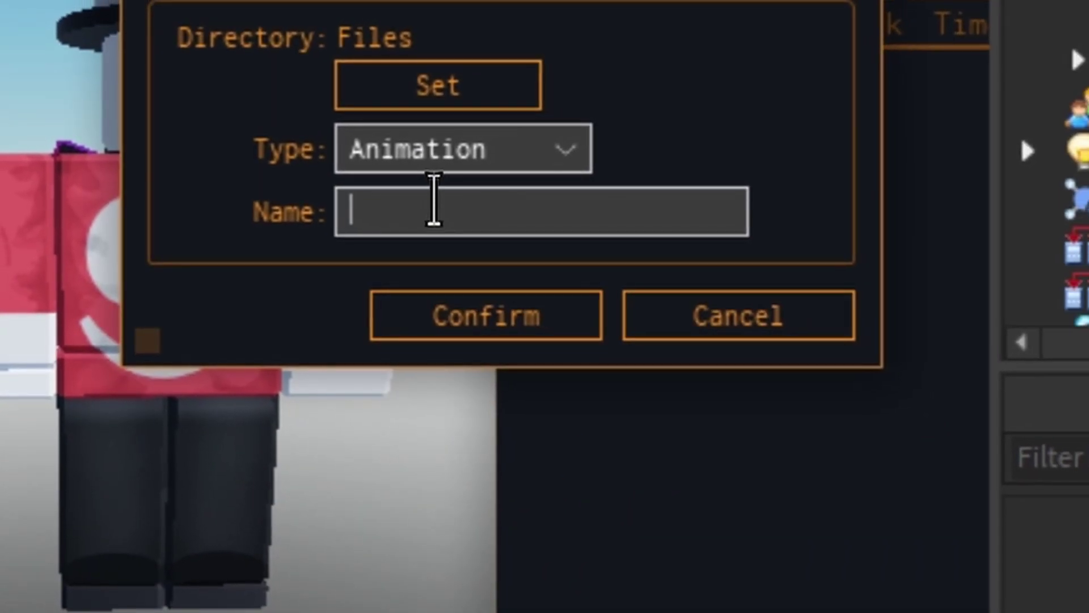
text(asdasdasd)
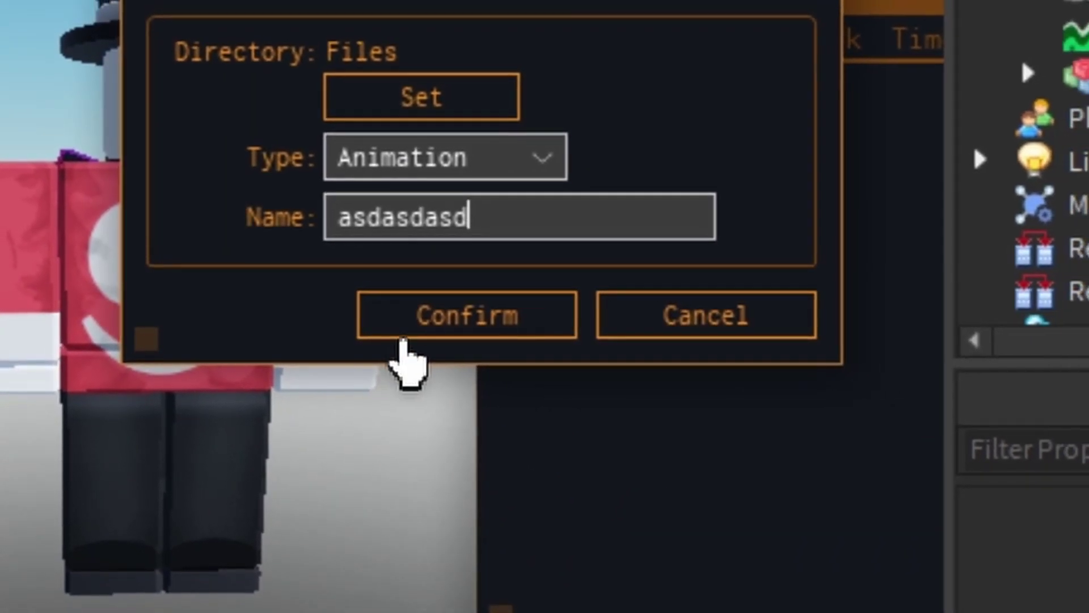
click(404, 333)
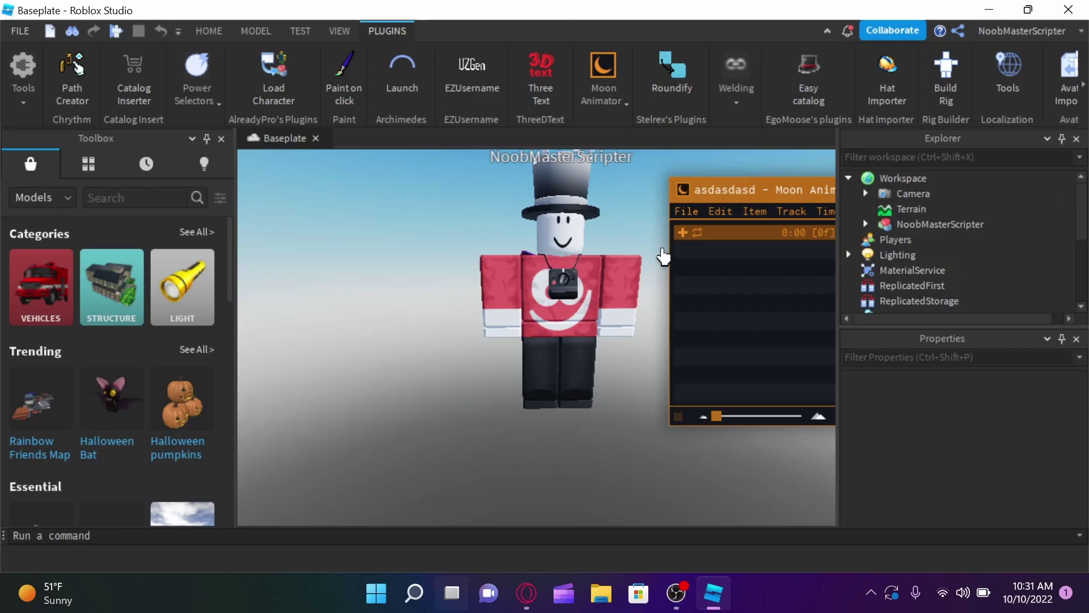
Add the character model to the animation as an item, with its rig tracks.
click(681, 234)
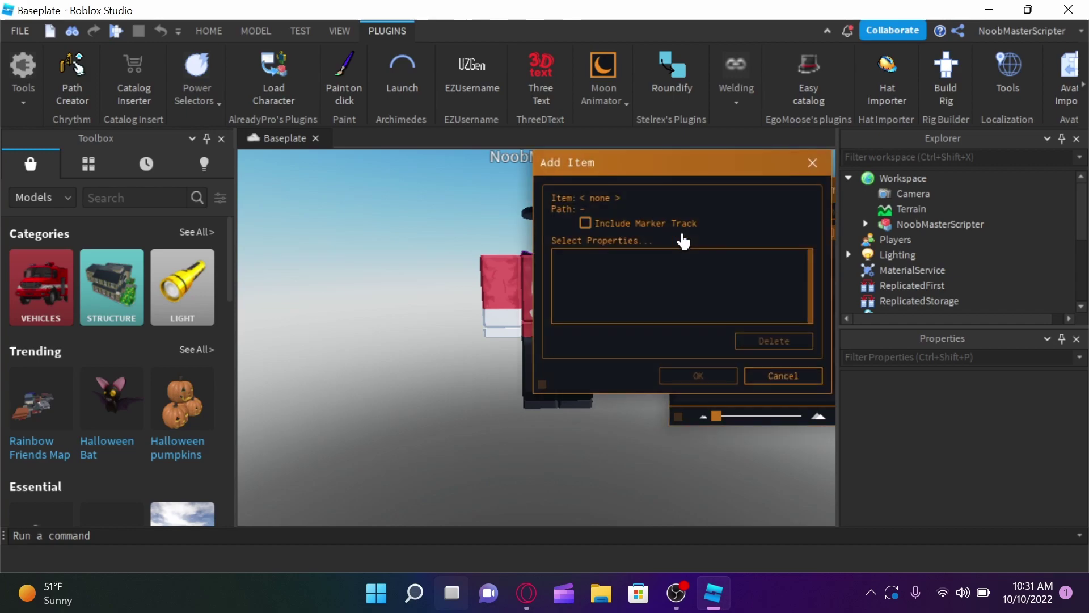
drag(635, 170, 556, 284)
click(568, 244)
click(658, 478)
scroll(732, 325, down, 3)
scroll(732, 352, up, 3)
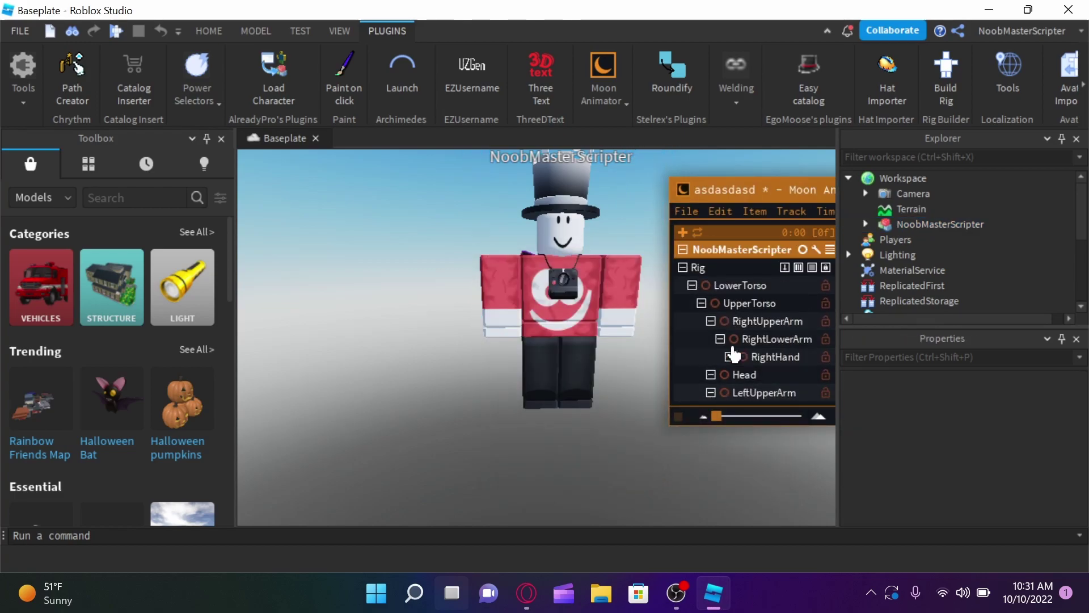
scroll(728, 355, down, 3)
scroll(727, 357, down, 2)
scroll(729, 340, up, 6)
Move the animator window clear of the character and rotate its left upper arm outward from the body.
drag(734, 195, 786, 186)
click(627, 281)
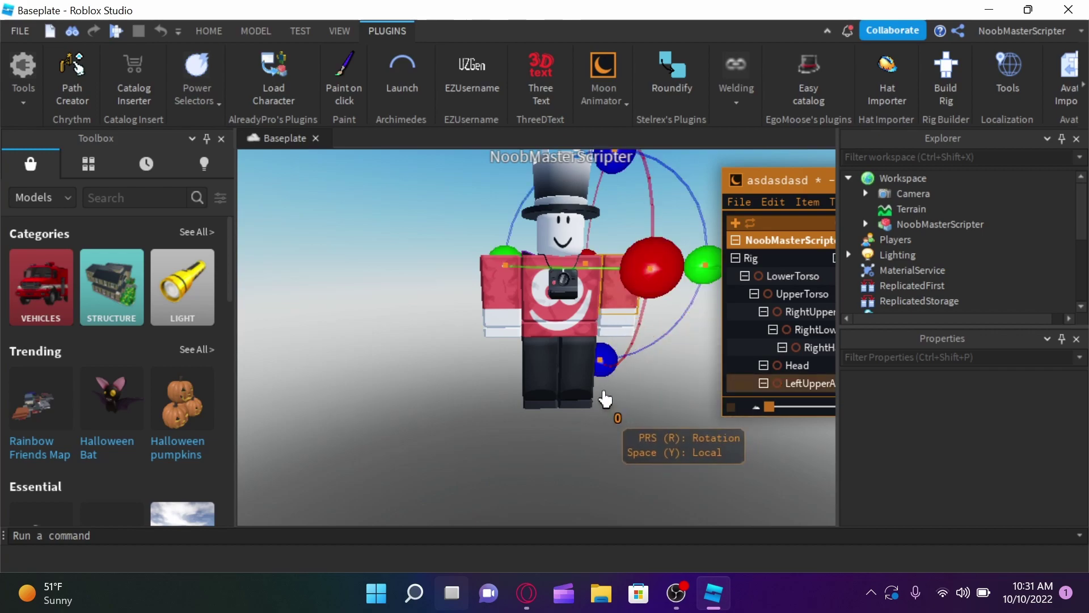
right_drag(596, 389, 638, 340)
drag(502, 267, 462, 267)
click(574, 421)
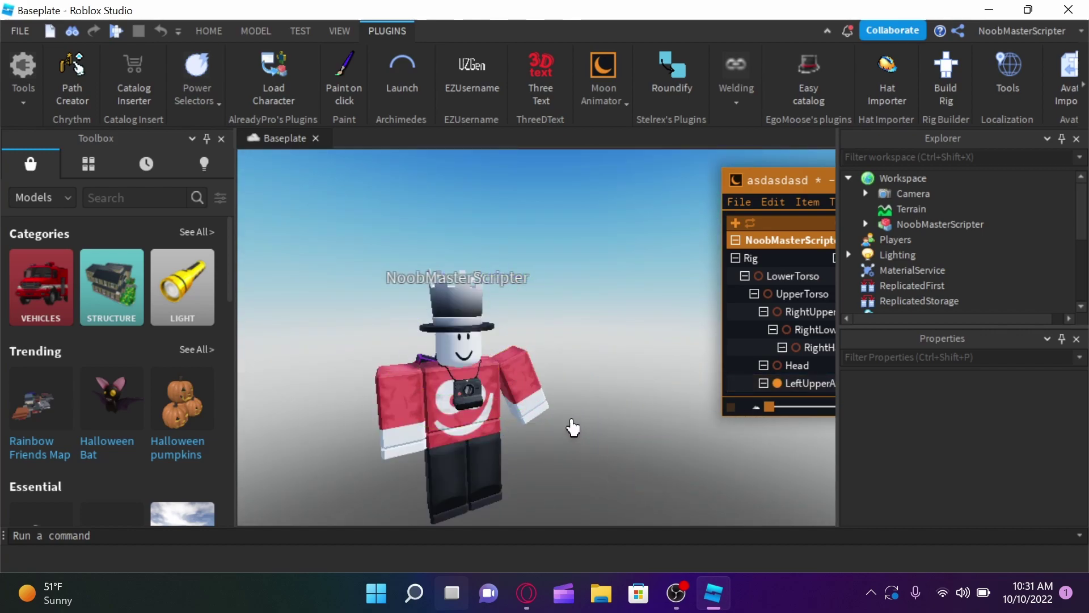
Rotate the character's left lower arm about two axes to bend it at the elbow.
click(530, 402)
click(605, 427)
right_drag(606, 427, 605, 425)
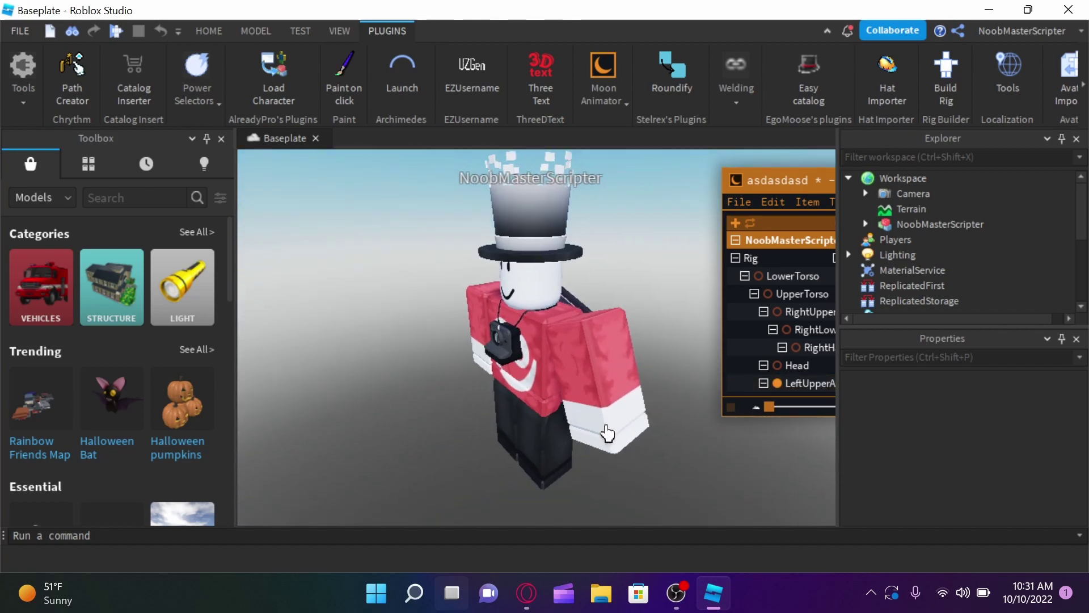
click(621, 429)
click(623, 417)
click(624, 421)
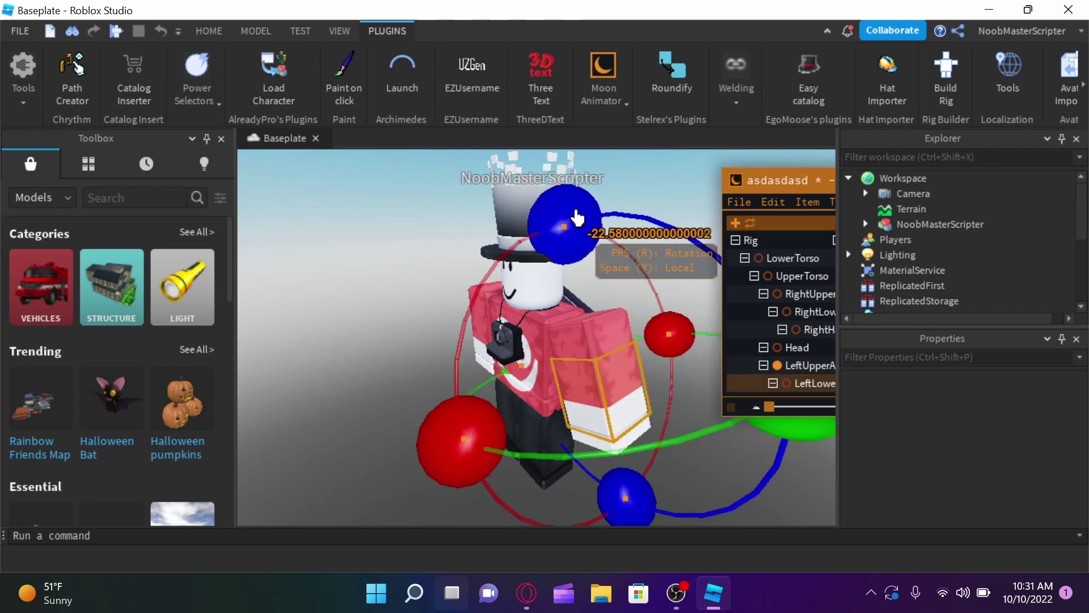
drag(577, 215, 598, 229)
drag(490, 442, 440, 382)
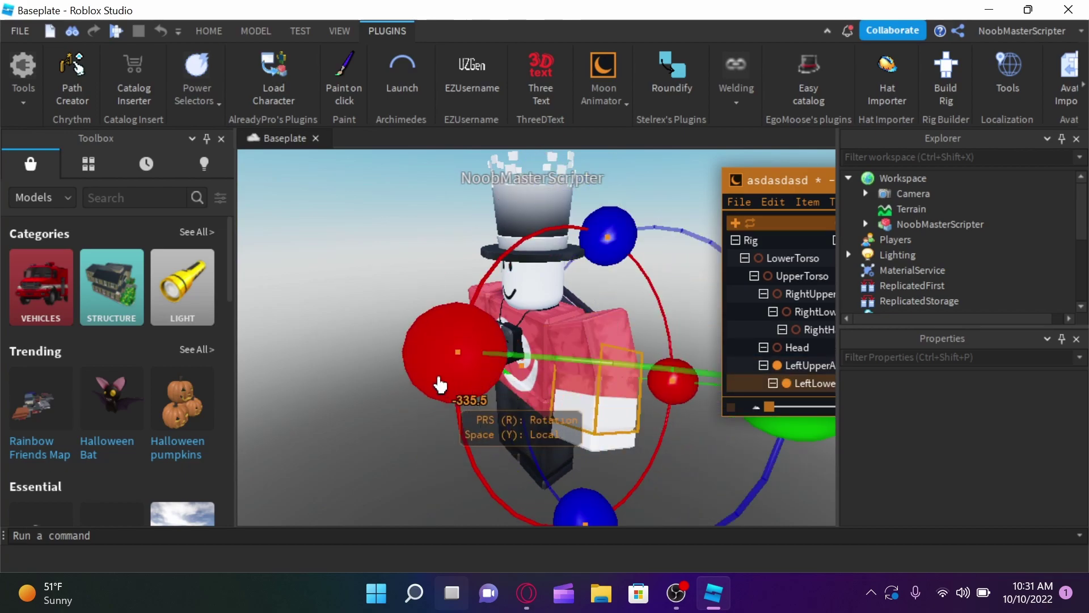
click(445, 363)
Pose the character's right arm outward from the body, starting with the upper arm.
click(540, 301)
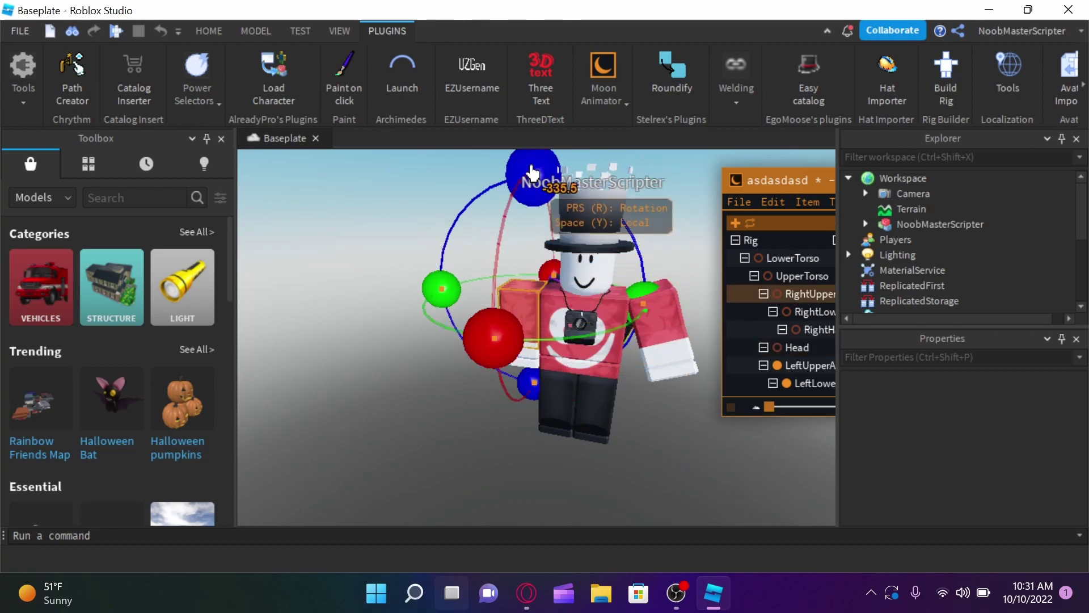
drag(535, 175, 587, 191)
click(515, 359)
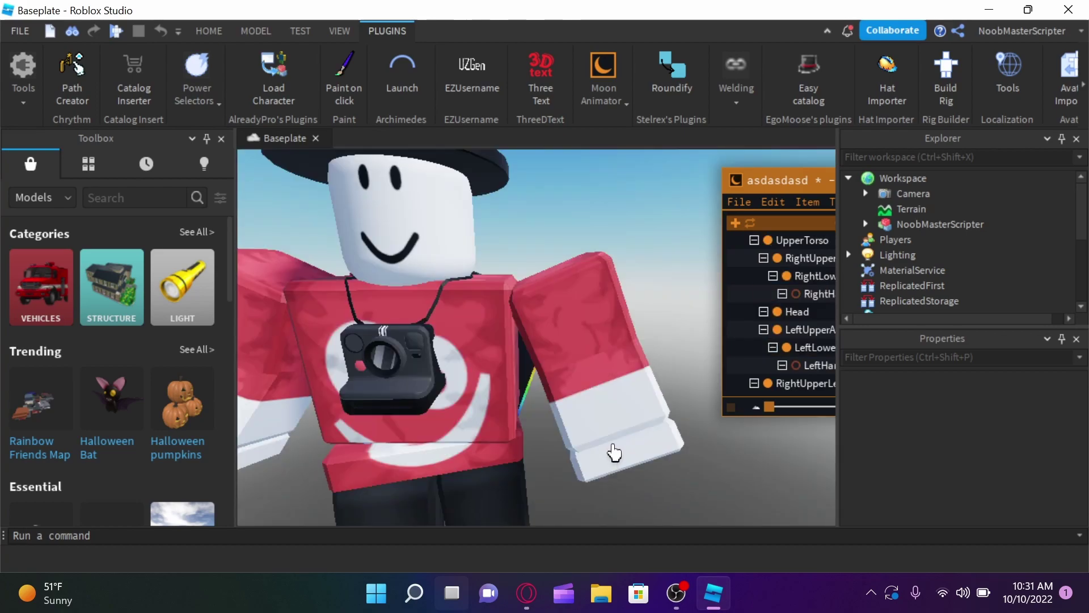
scroll(636, 442, down, 5)
scroll(636, 341, up, 3)
scroll(595, 294, down, 5)
scroll(653, 284, up, 6)
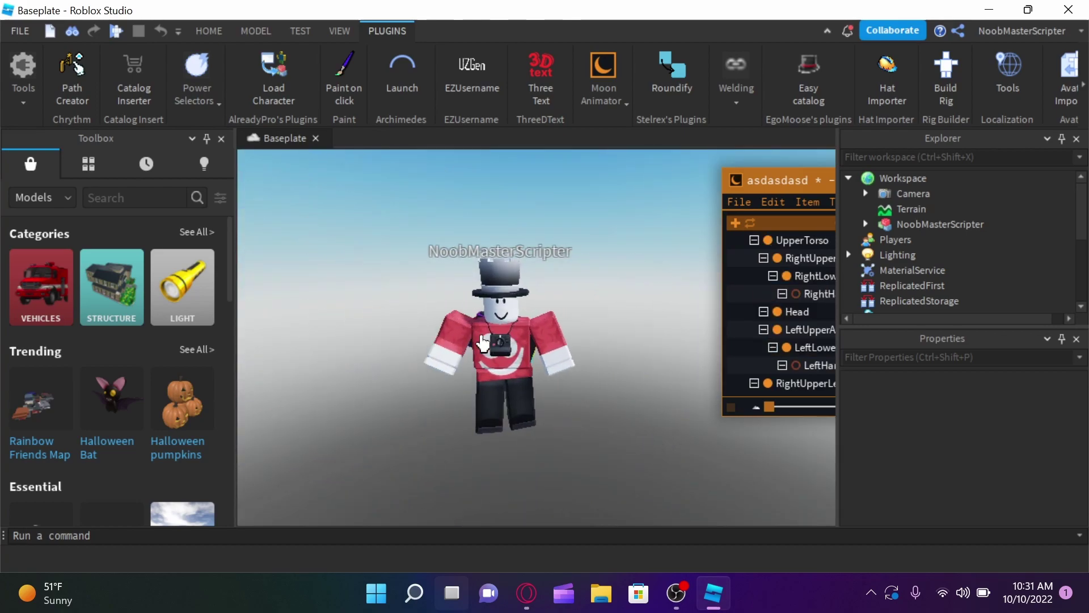
scroll(627, 311, down, 4)
scroll(637, 299, up, 2)
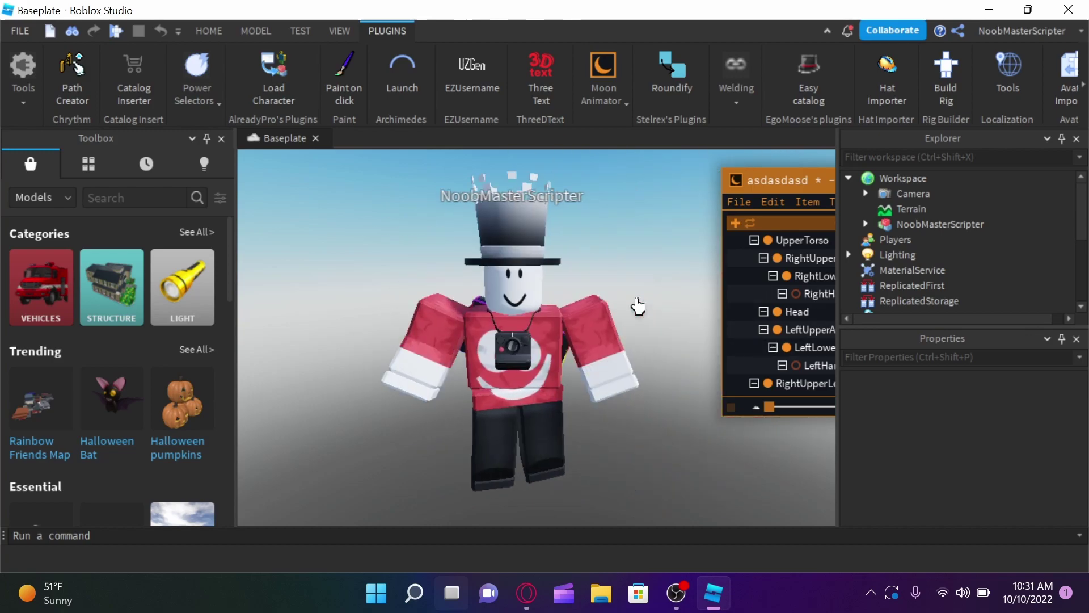
scroll(670, 328, down, 4)
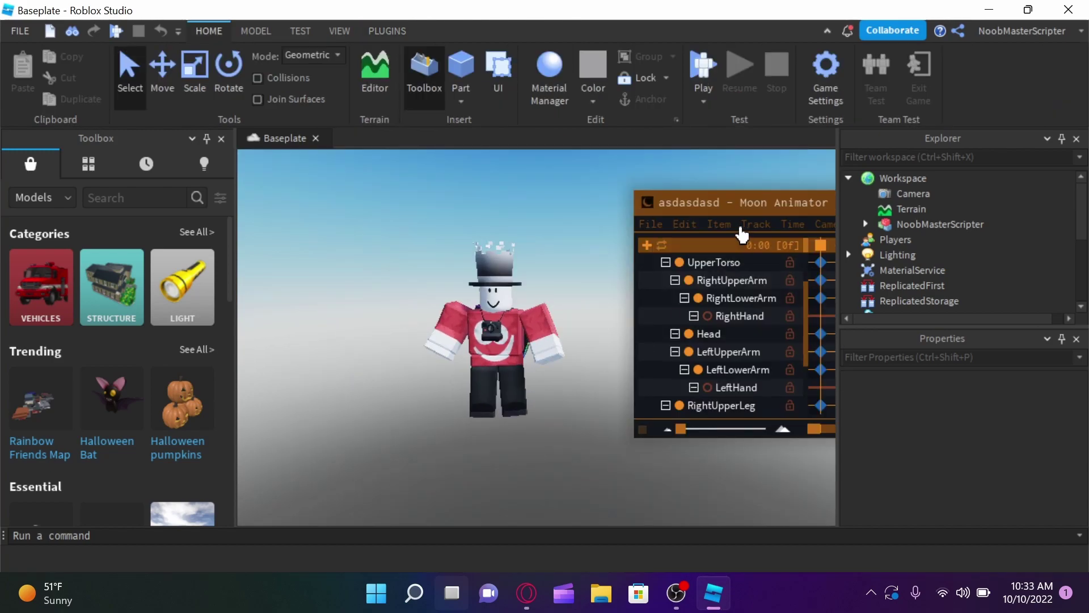
Move the animator window aside and capture a rectangular screen snip around the whole posed character.
drag(742, 227, 858, 216)
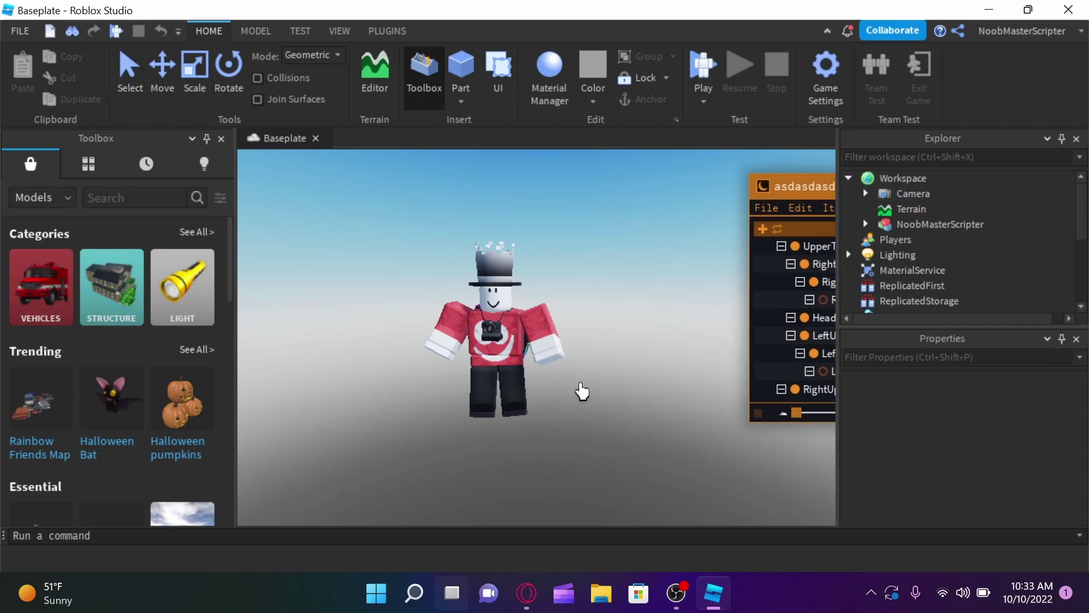
right_drag(581, 389, 588, 392)
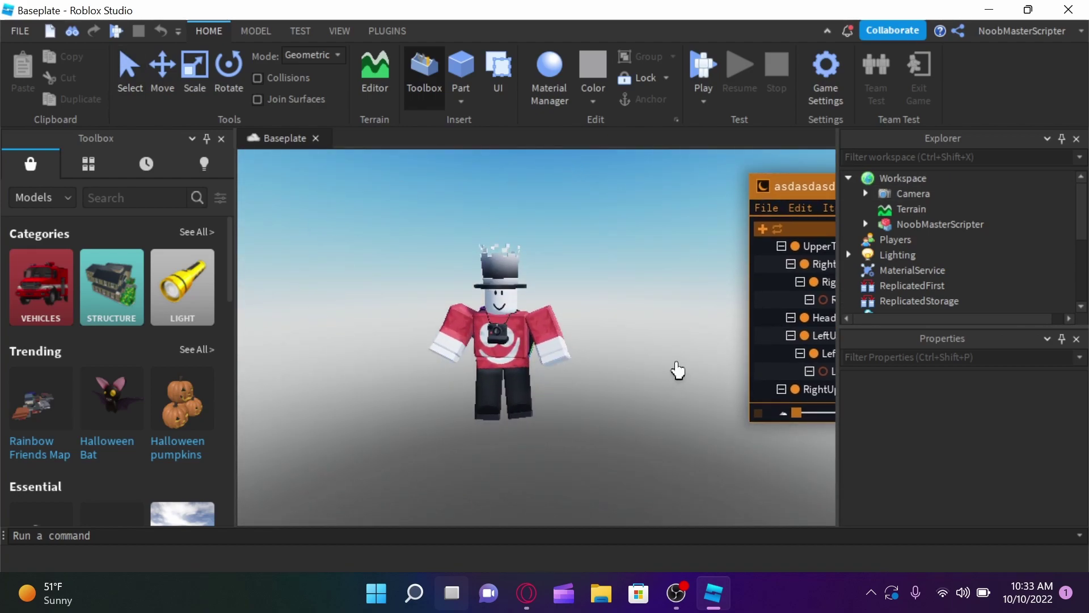
key(ctrl+shift+s)
drag(386, 227, 635, 443)
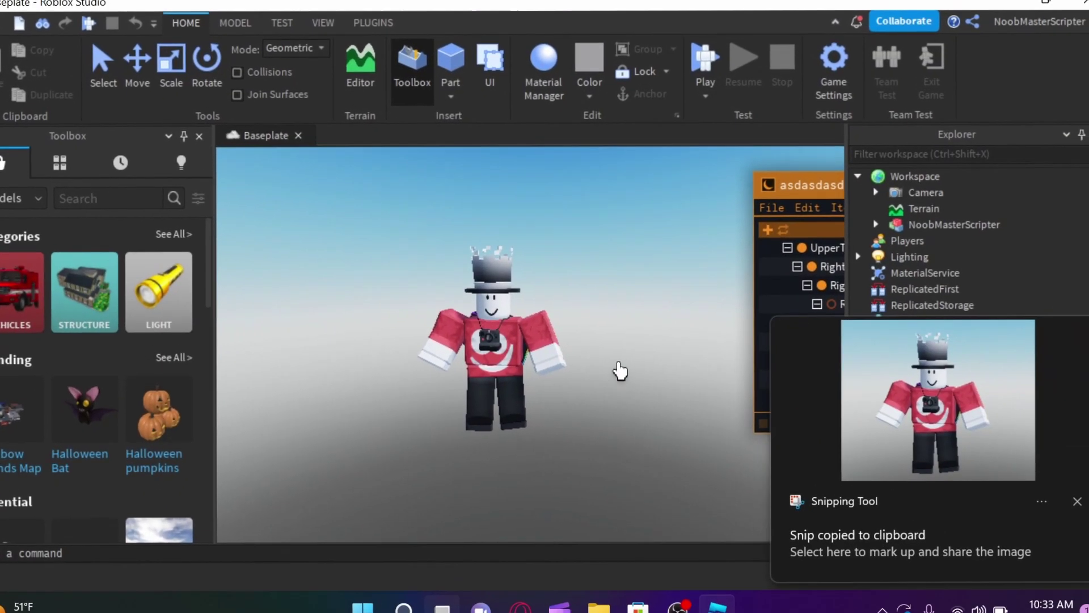
Frame the posed character larger from a new front angle and capture a new screen snip of it.
right_drag(628, 357, 629, 358)
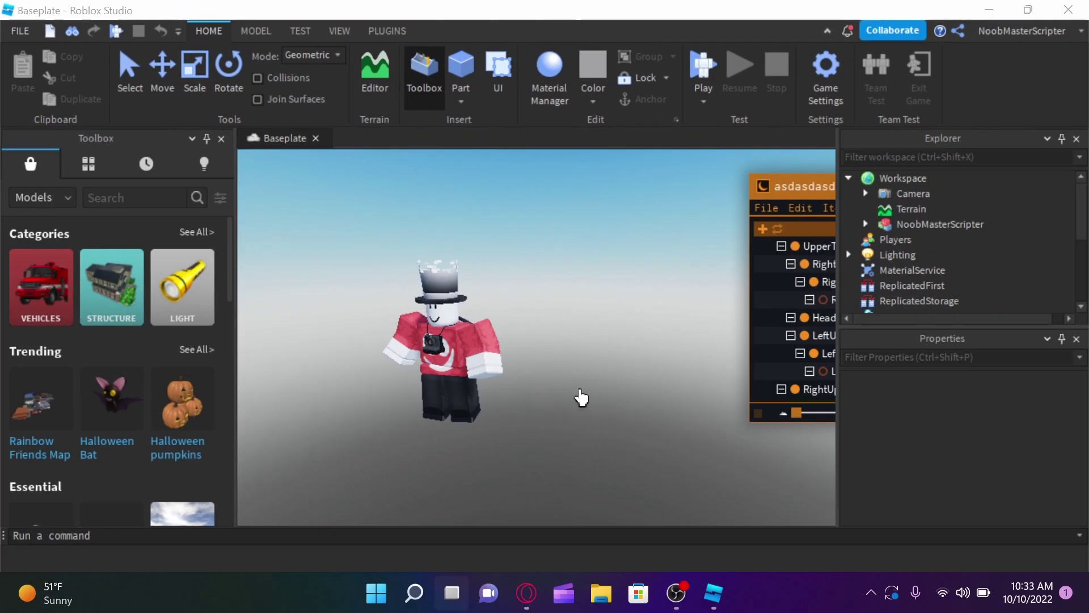
right_drag(582, 397, 588, 396)
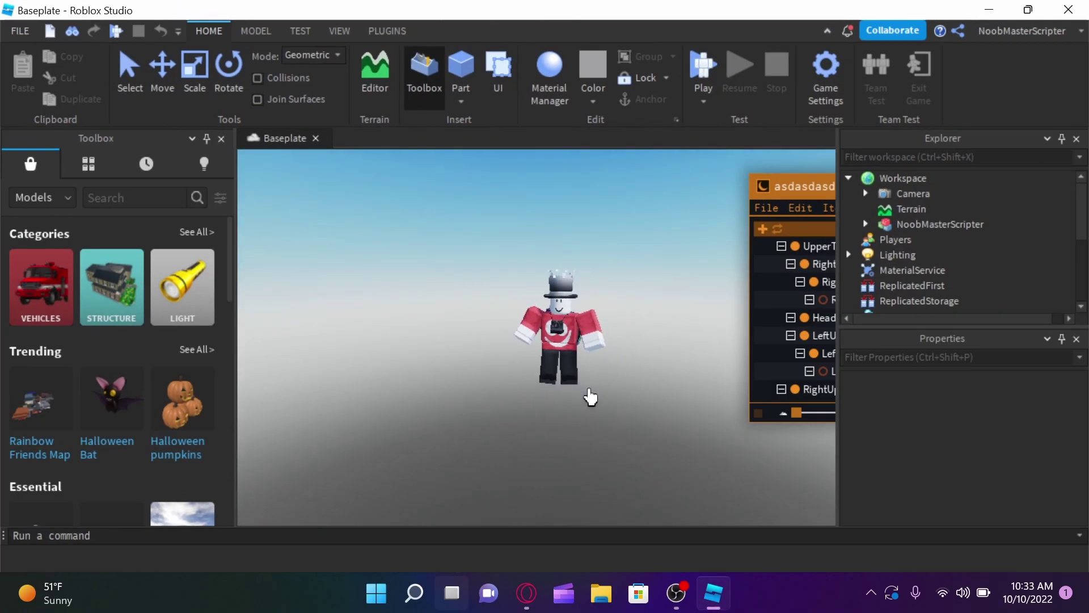
scroll(588, 396, up, 5)
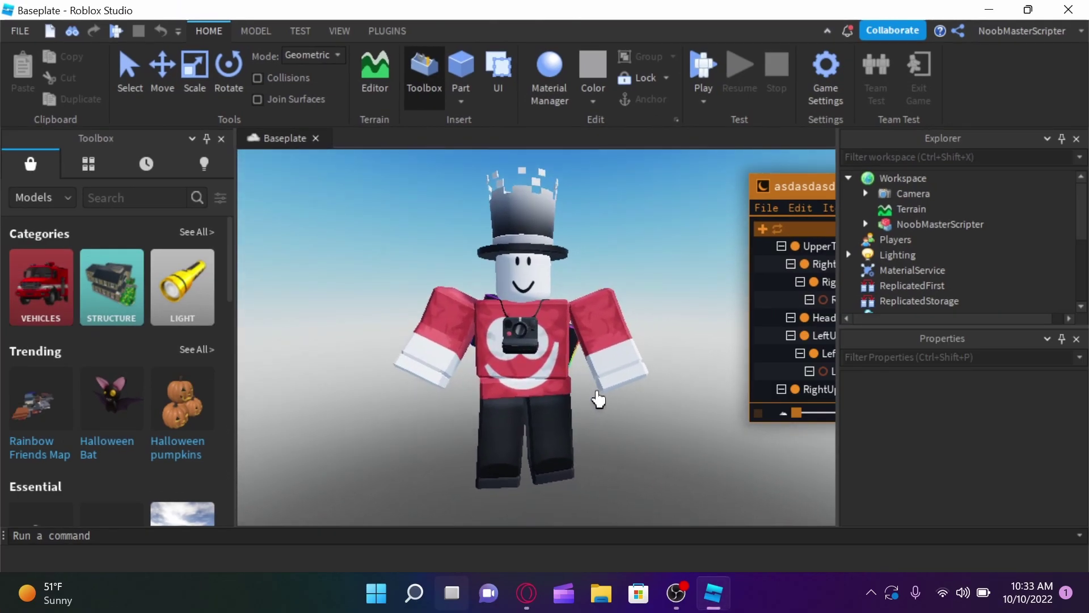
key(super+shift+s)
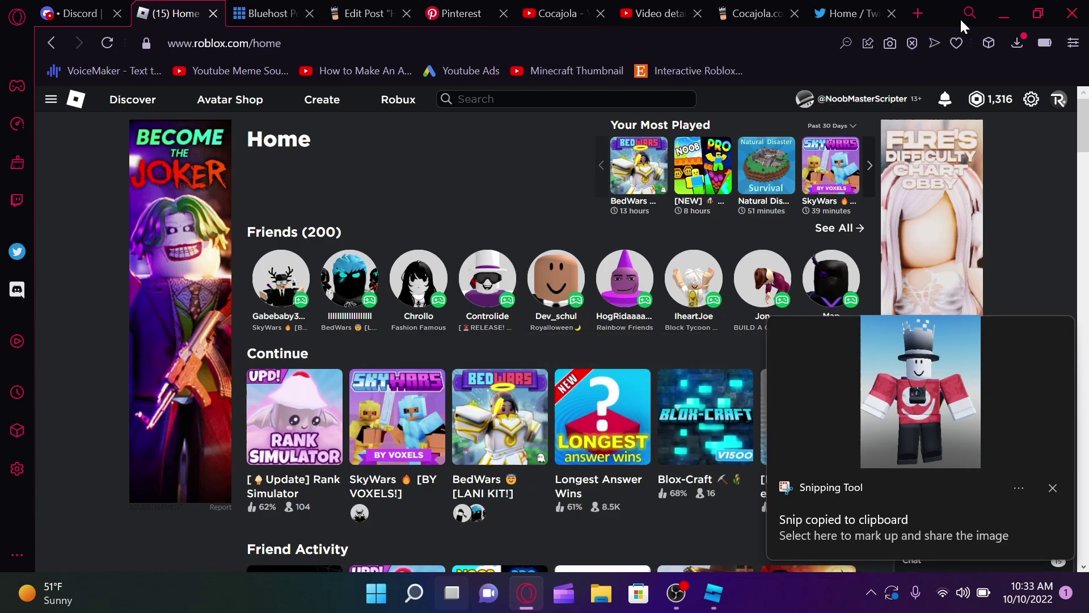
In a new browser tab, open remove.bg/upload, remove the background from the pasted snip and copy the resulting image.
click(918, 17)
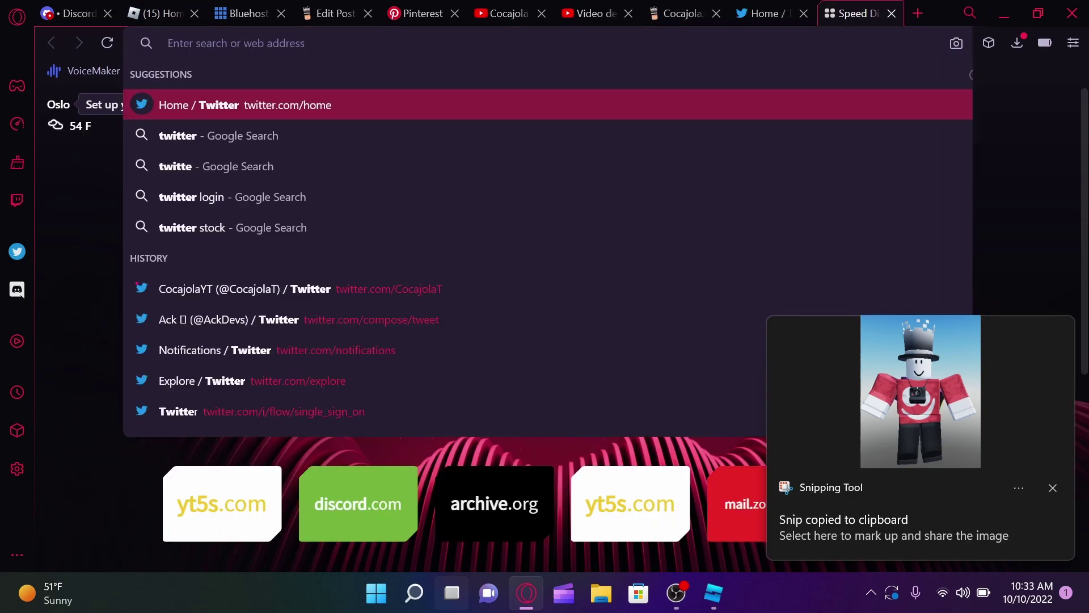
text(remove.bg/upload)
key(Return)
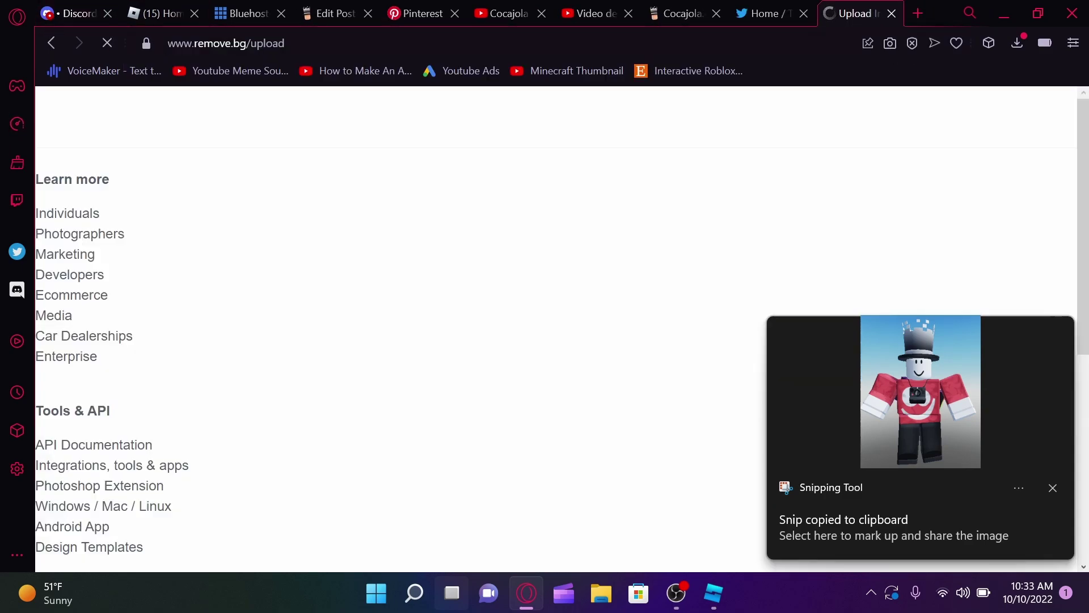
scroll(738, 468, down, 3)
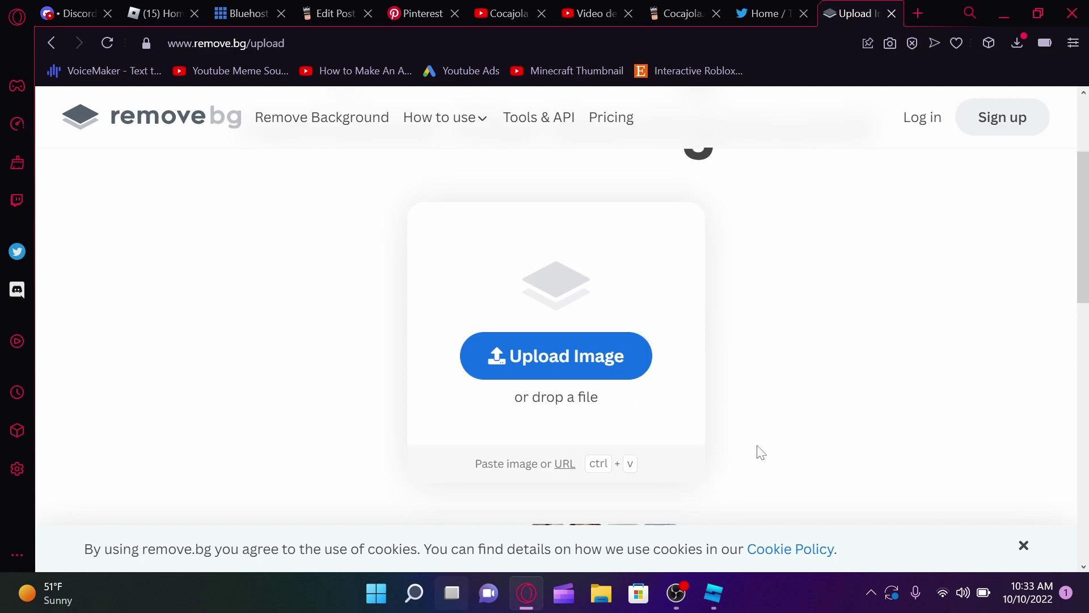
key(ctrl+v)
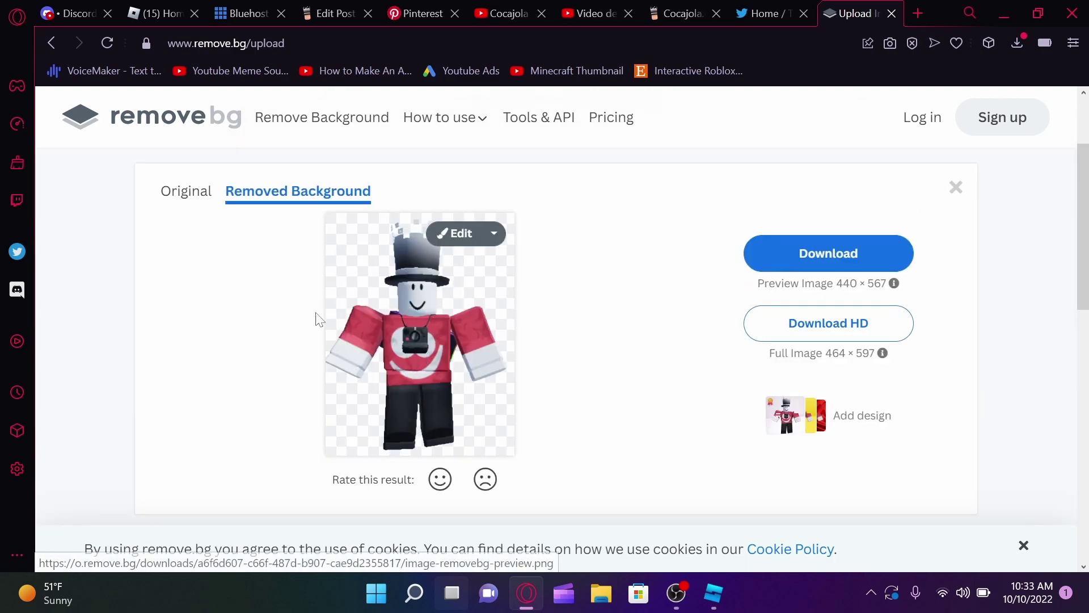
right_click(432, 359)
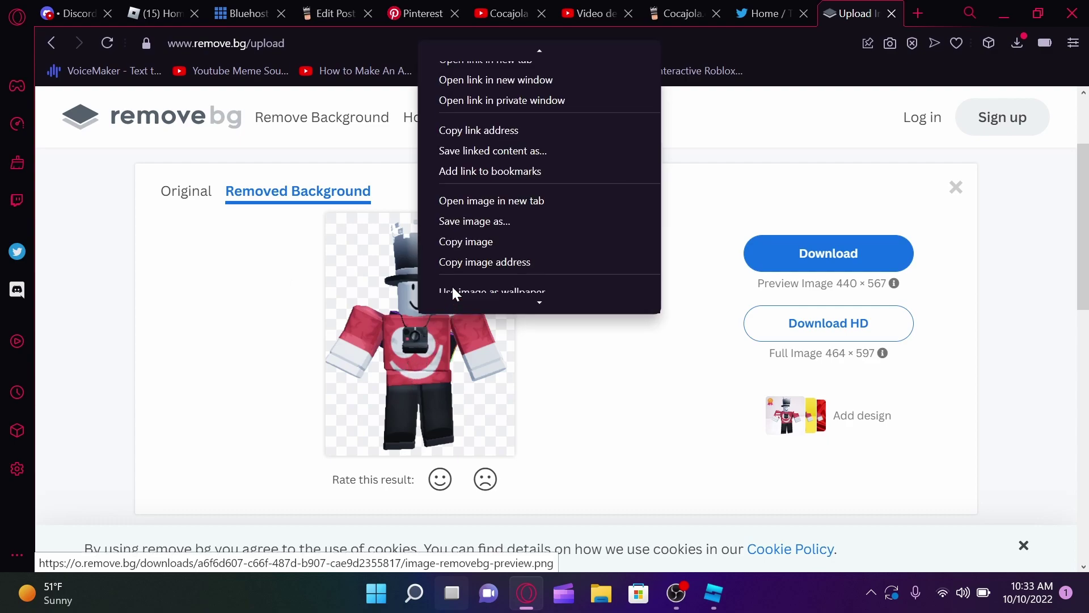
click(455, 236)
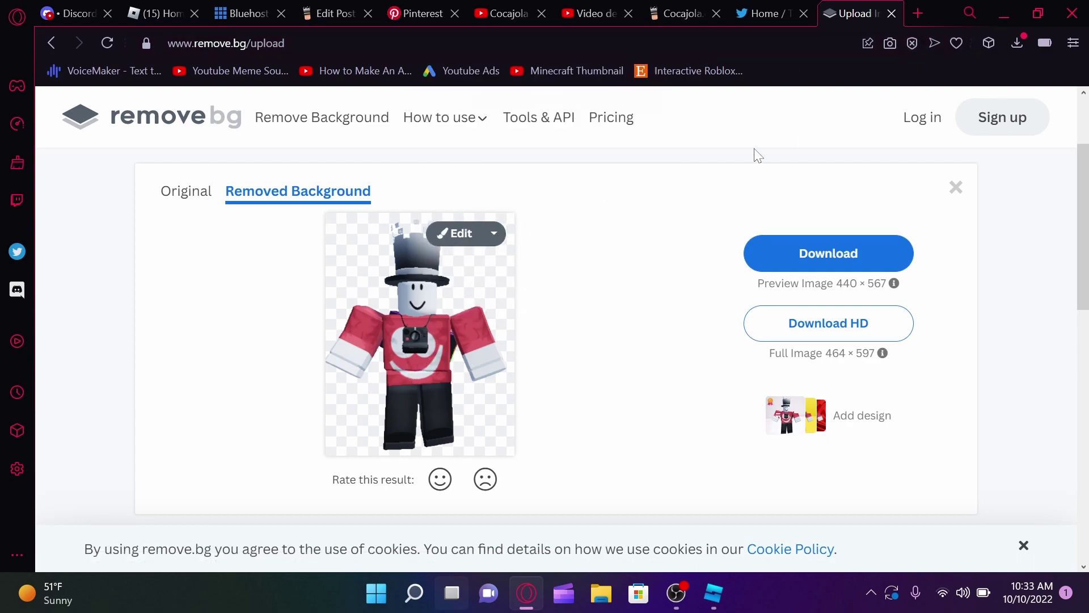
Open Photopea in a new browser tab and create a new project 1280 pixels wide and 720 pixels high.
click(918, 19)
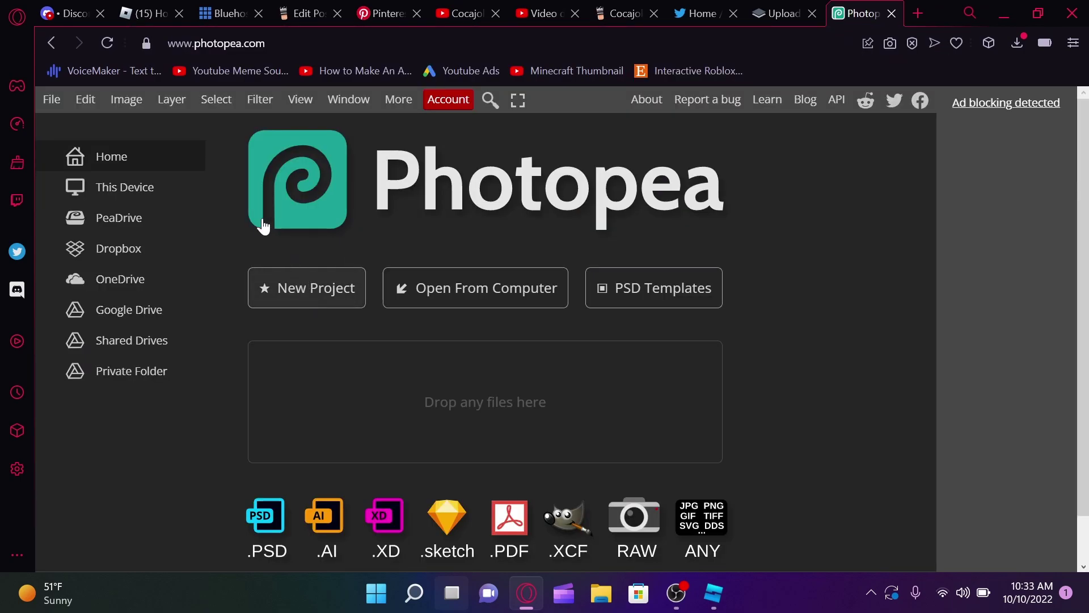
click(306, 287)
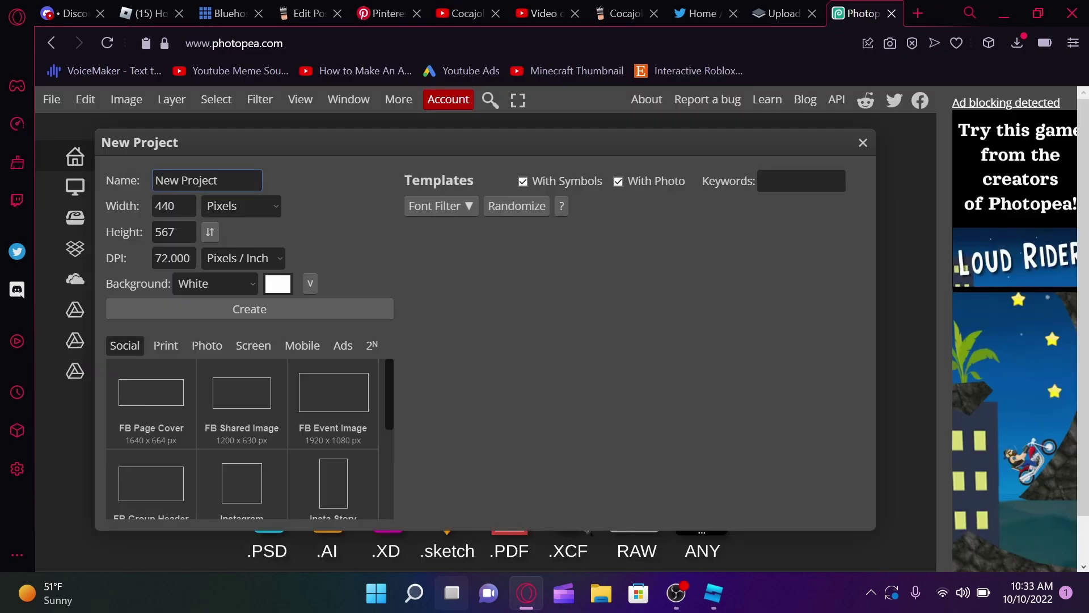
key(Tab)
text(1280)
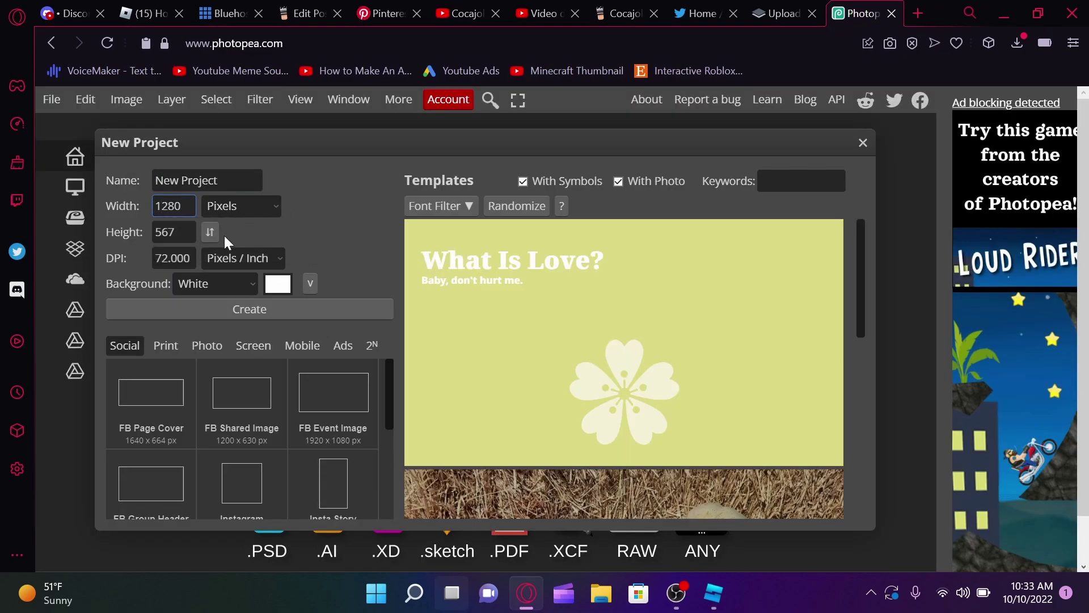
key(Tab)
text(720)
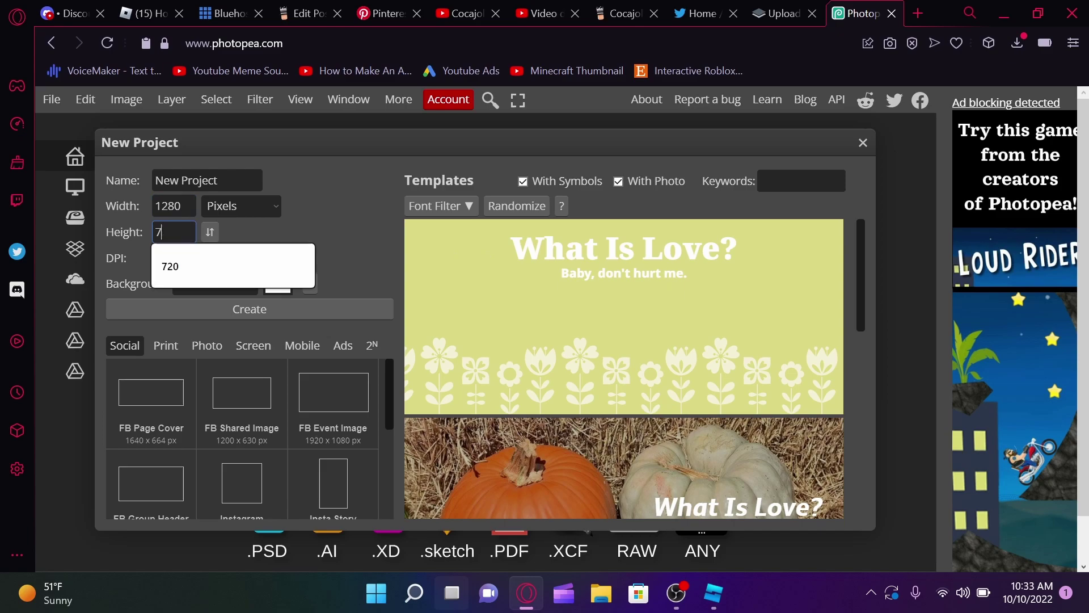
click(372, 308)
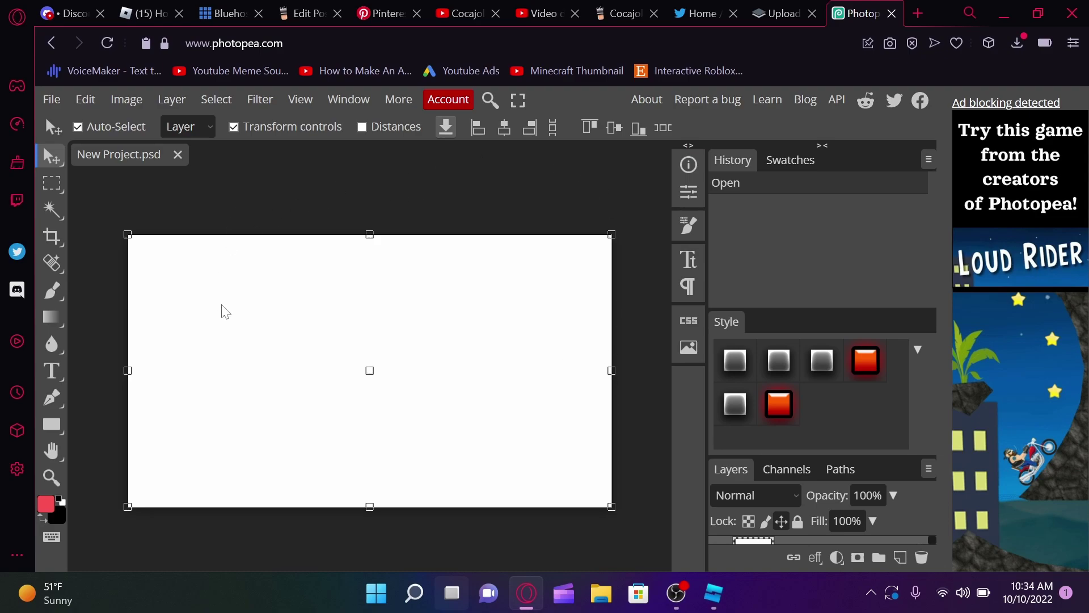
Paste the character cutout, place it in the canvas's lower left area and rotate it about 8.7°.
key(ctrl+v)
drag(261, 360, 293, 417)
drag(287, 554, 264, 555)
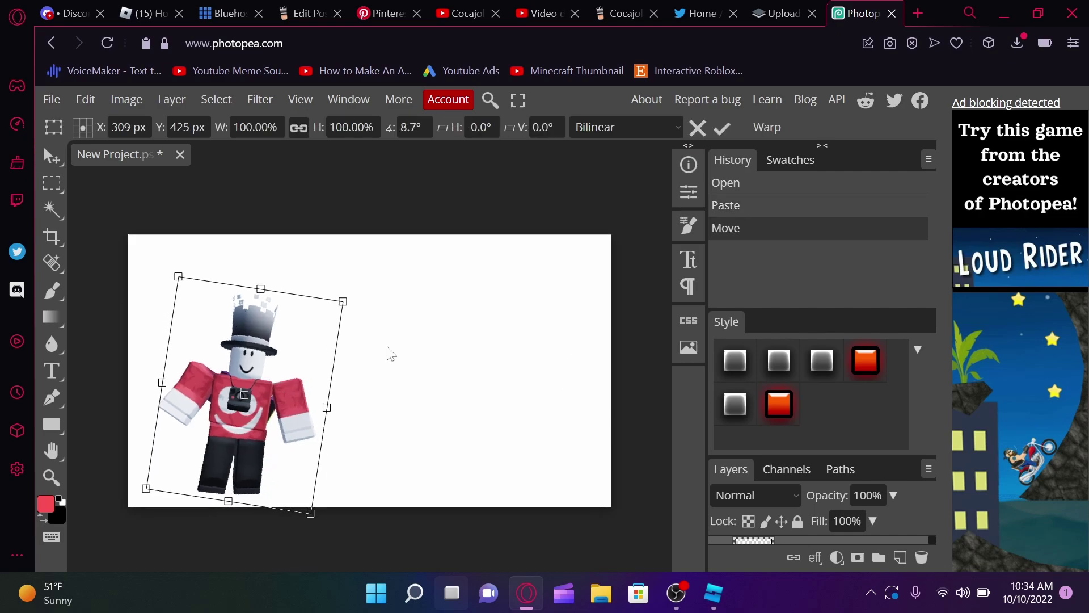
Expand the editor to full screen and enable Bevel and Emboss with Contour in the character layer's blending options.
click(518, 100)
right_click(895, 466)
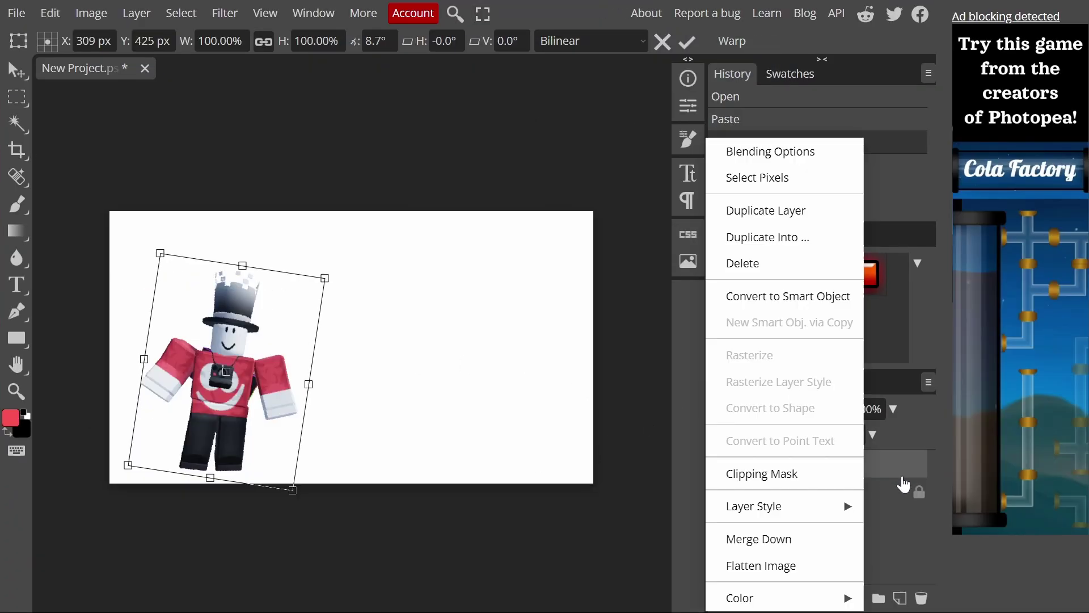
click(830, 152)
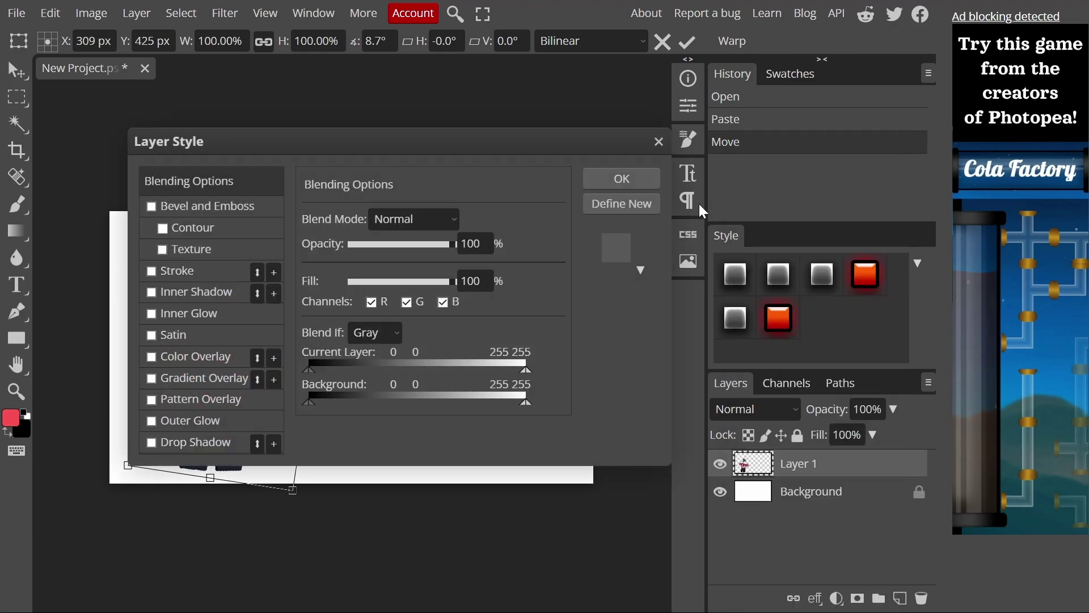
drag(258, 146, 821, 79)
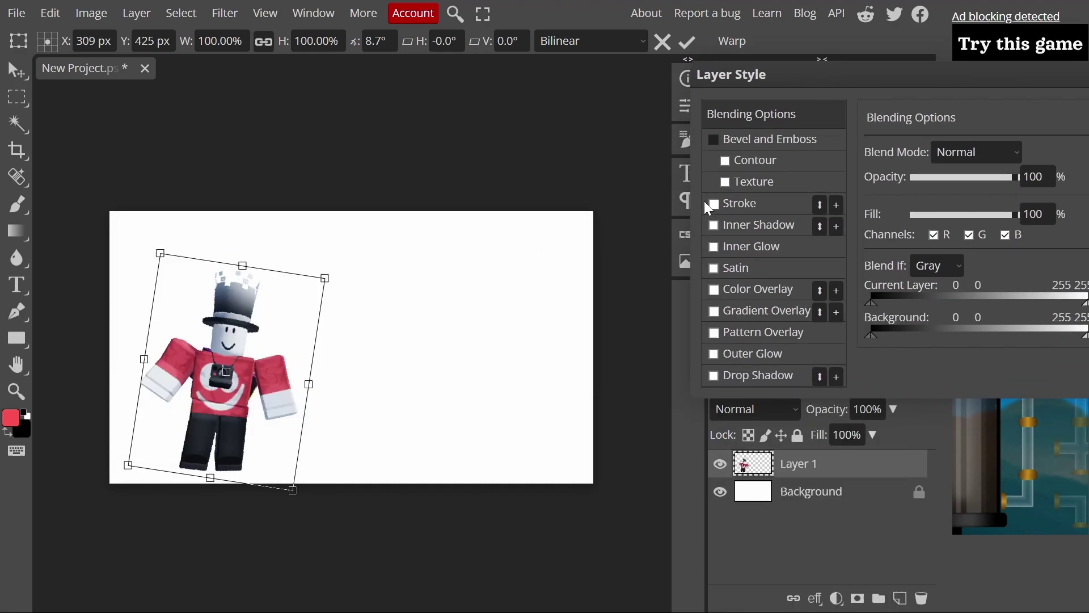
click(714, 140)
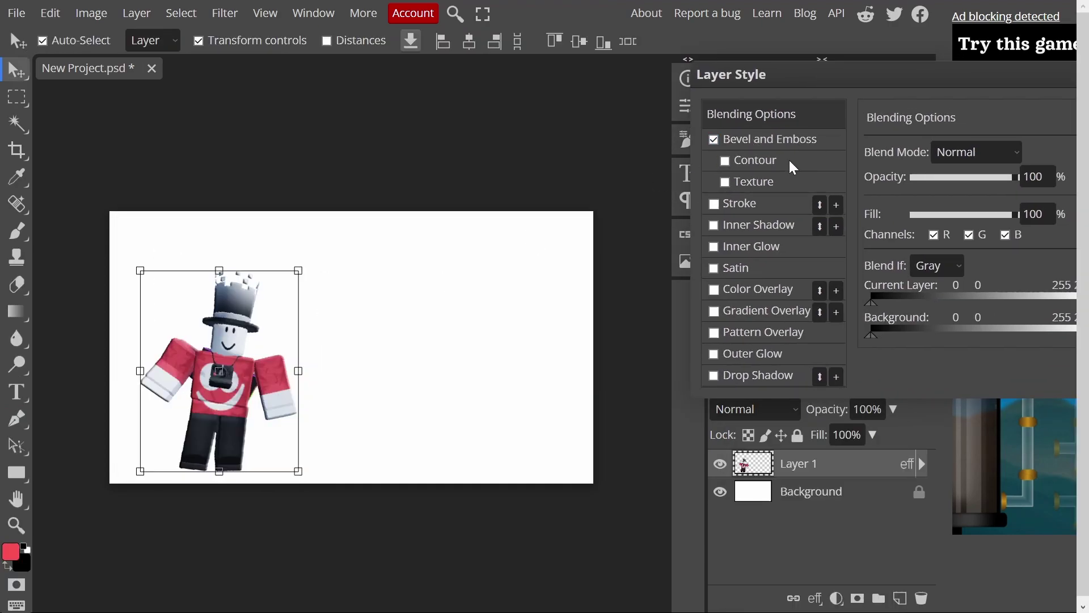
click(729, 164)
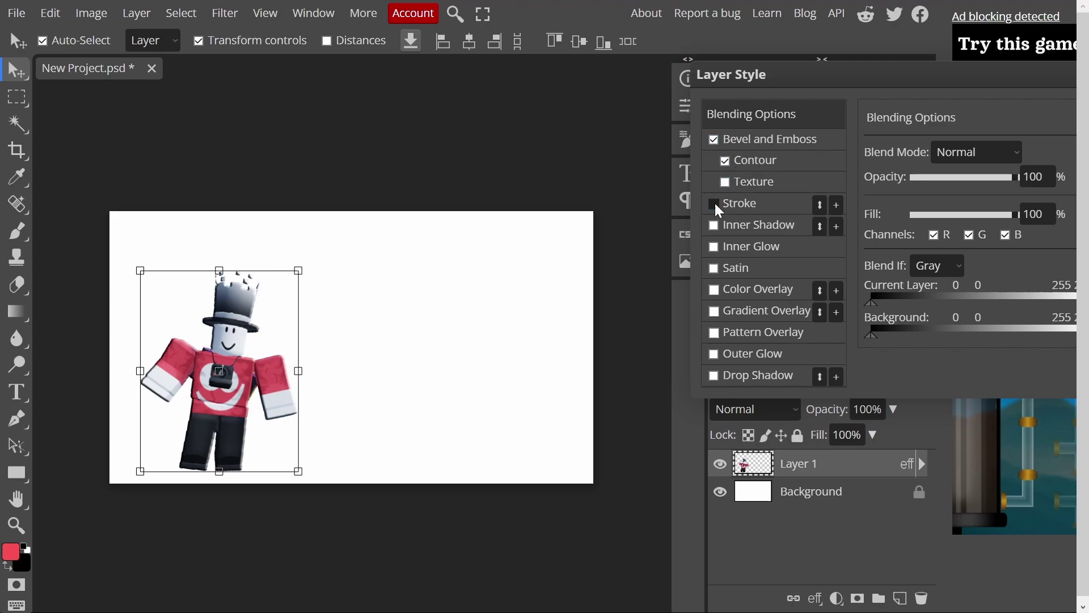
Apply a 1 px stroke to the character layer and move the character closer to the middle of the canvas.
click(716, 205)
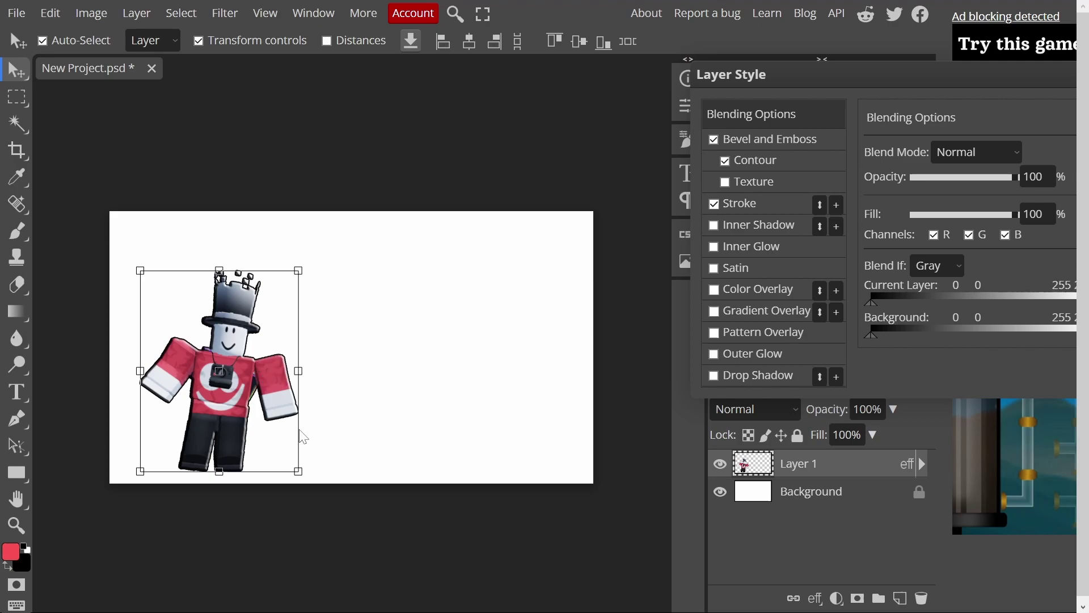
click(738, 204)
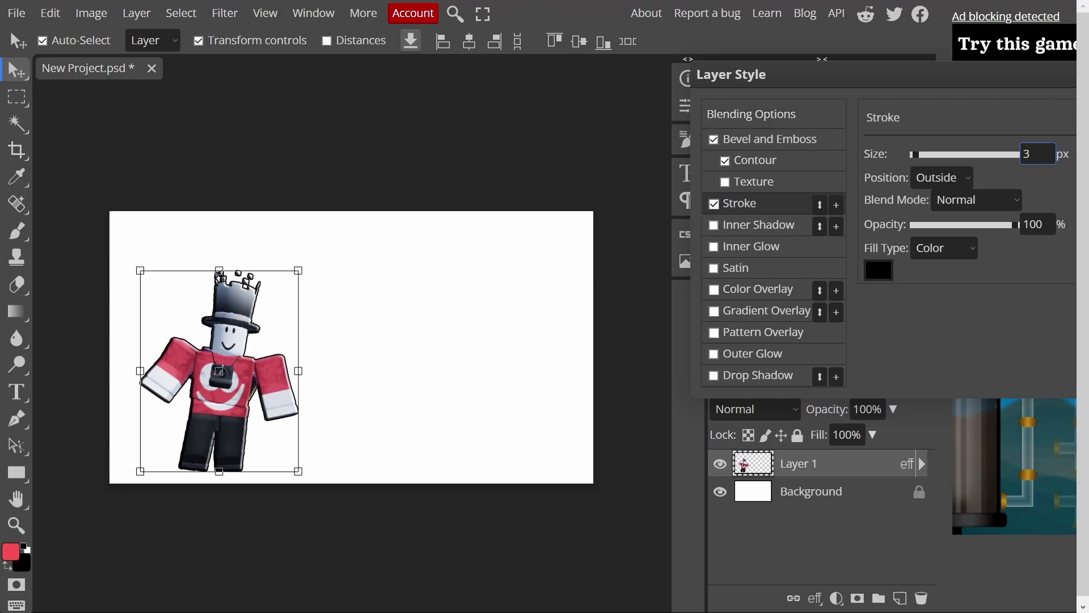
double_click(1028, 154)
text(1)
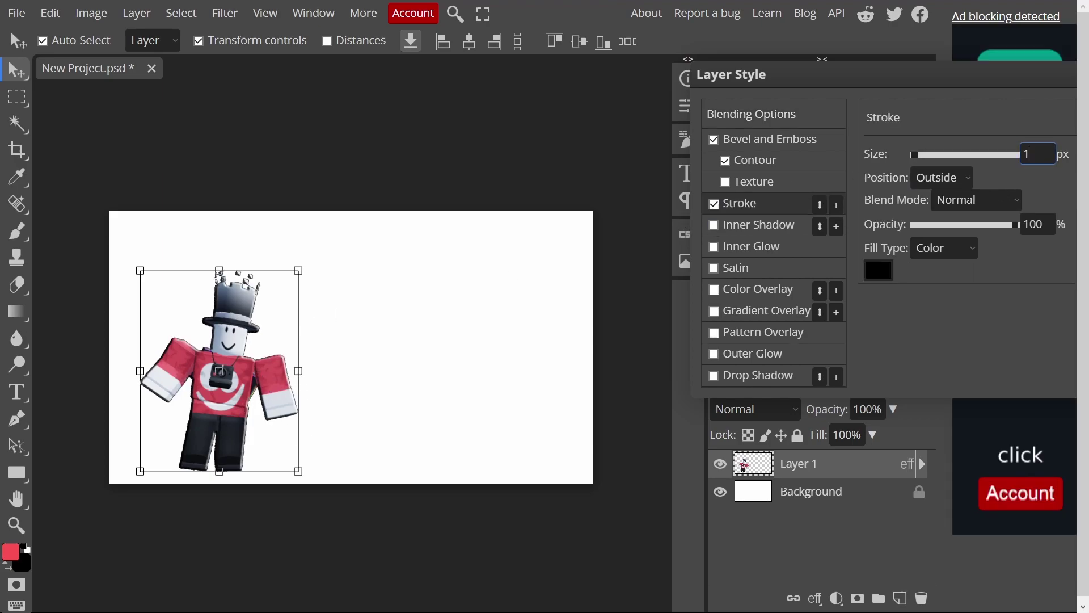
drag(922, 80, 659, 135)
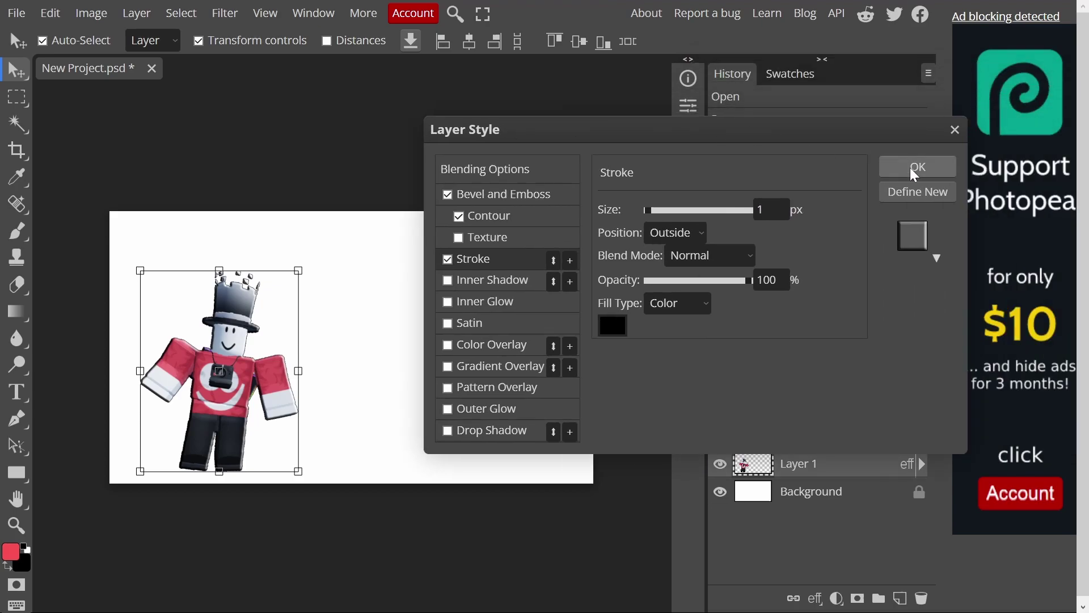
key(Return)
drag(262, 414, 326, 400)
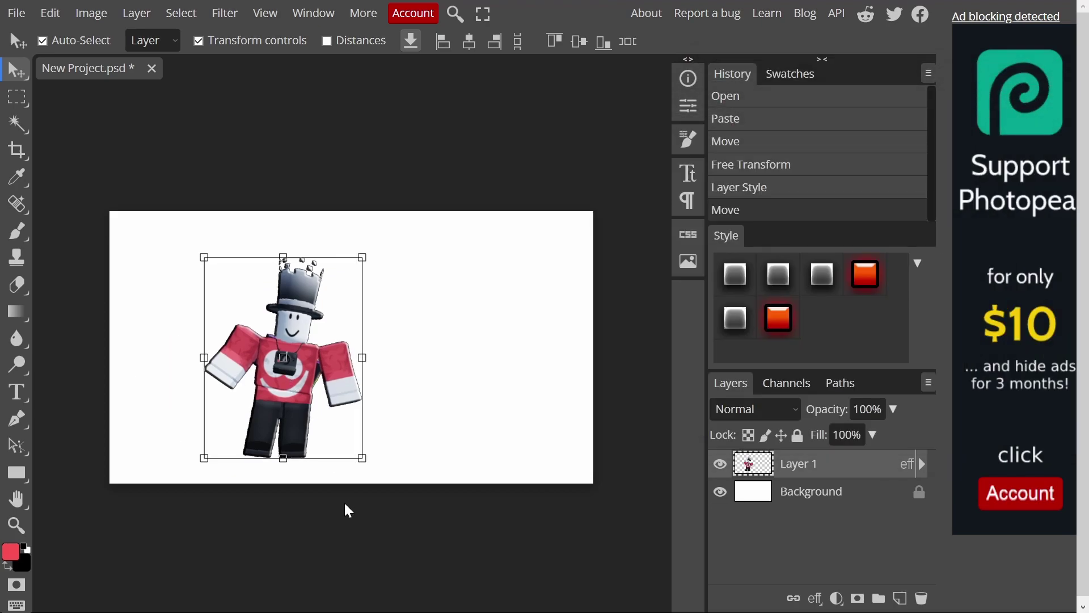